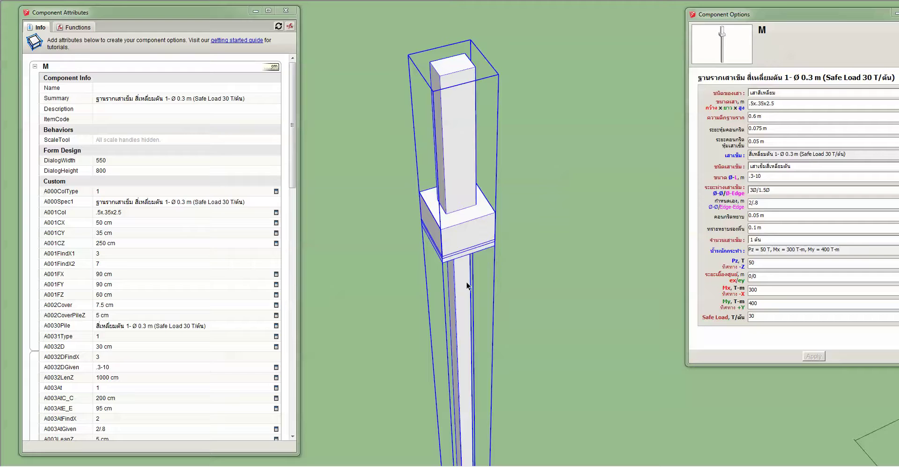
Step: Open the nested pile components of the foundation down to the geometry of the square pile
double_click(467, 282)
click(466, 282)
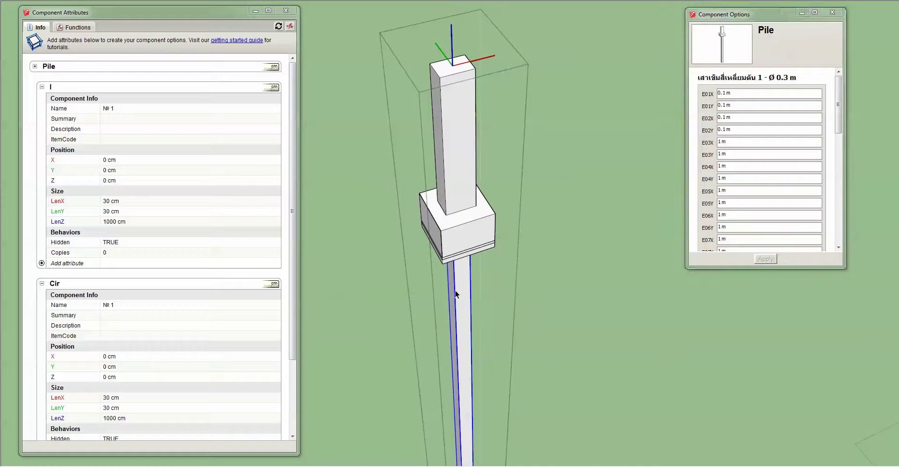
double_click(455, 291)
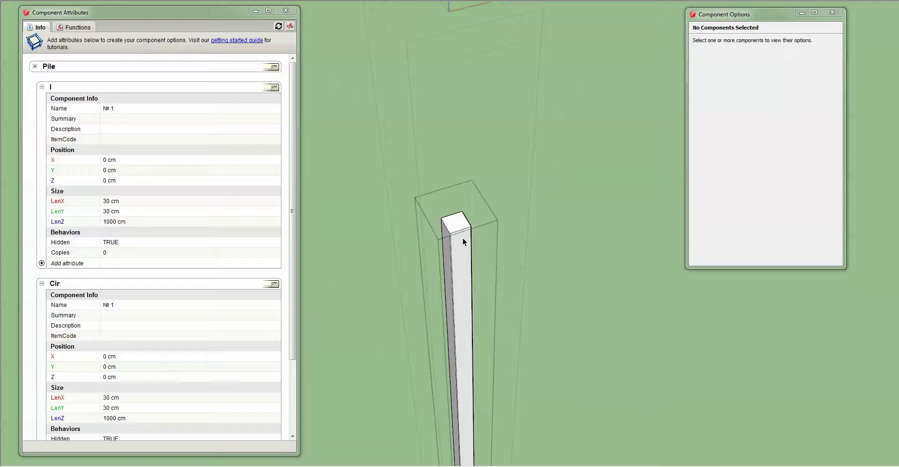
click(462, 238)
scroll(459, 228, up, 3)
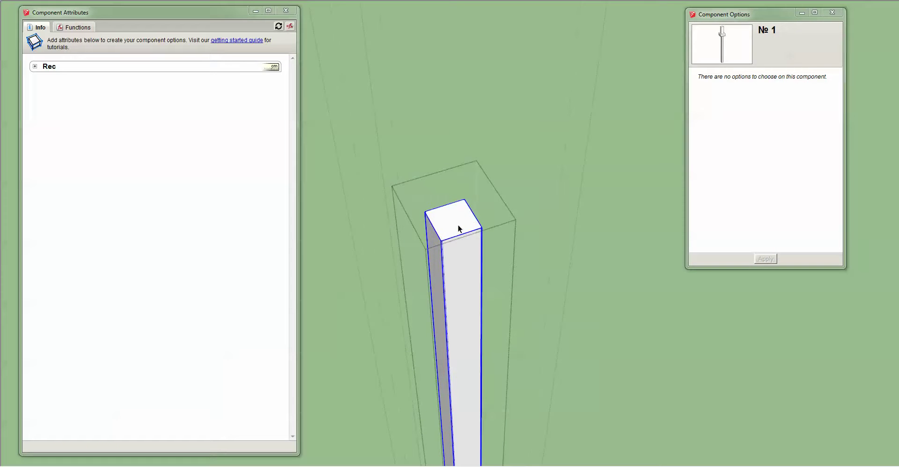
double_click(459, 225)
scroll(447, 225, up, 4)
Step: Draw two perpendicular lines on the square pile's top face, each 10 cm long, along the green and red axes
key(l)
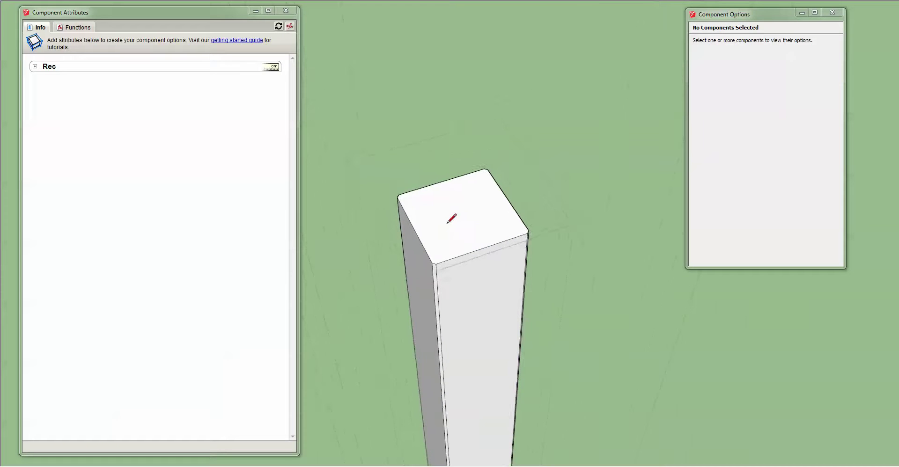
scroll(447, 224, up, 1)
click(453, 204)
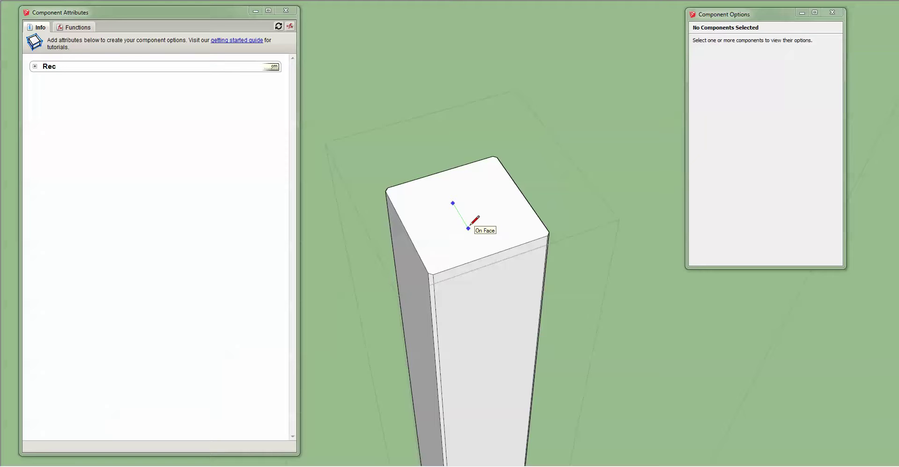
click(470, 231)
scroll(470, 230, up, 1)
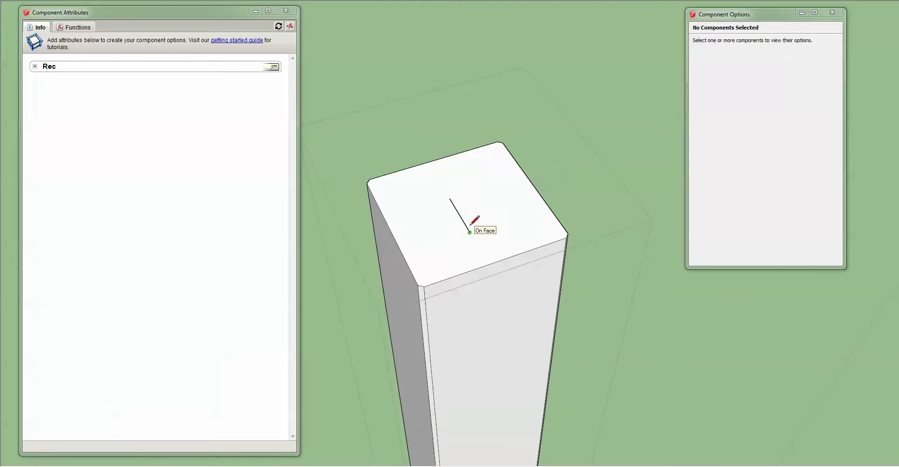
click(503, 193)
text(10)
key(Return)
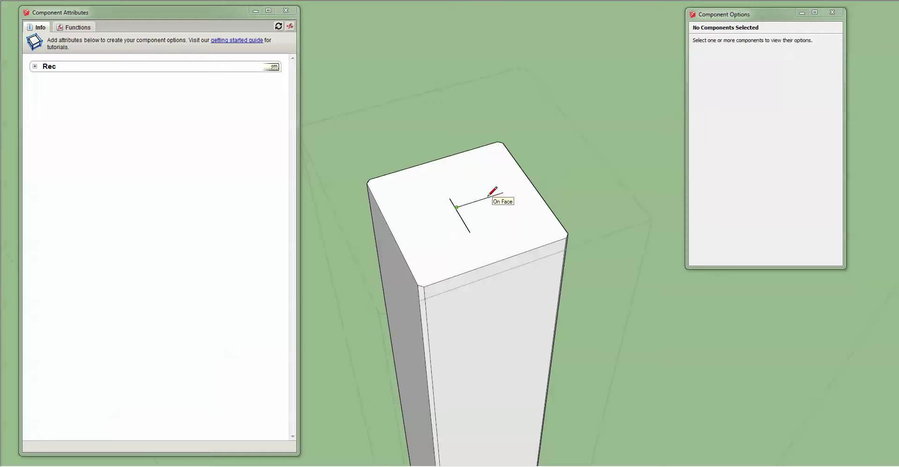
Step: Move the red-axis line by its midpoint onto the middle of the green-axis line to form a cross
scroll(486, 199, up, 1)
key(m)
click(480, 200)
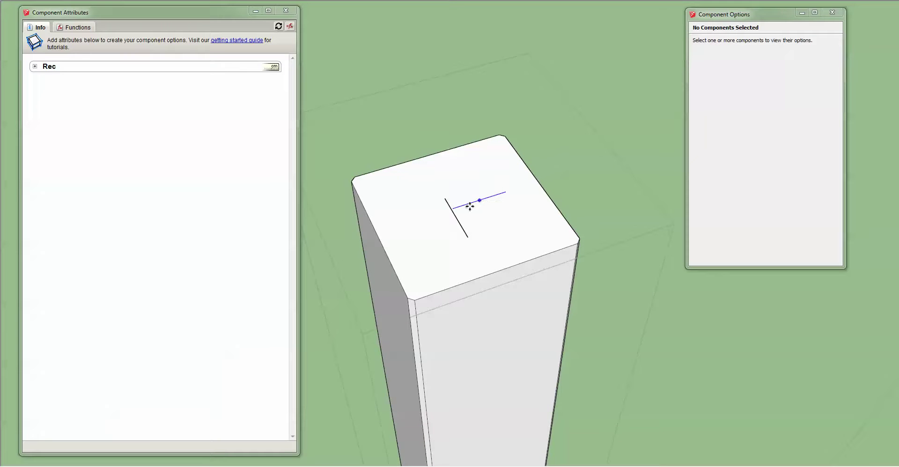
click(456, 217)
Step: Select both lines of the cross and move them by their intersection to the centre of the square pile's top face
key(space)
drag(415, 183, 499, 251)
middle_drag(500, 251, 438, 215)
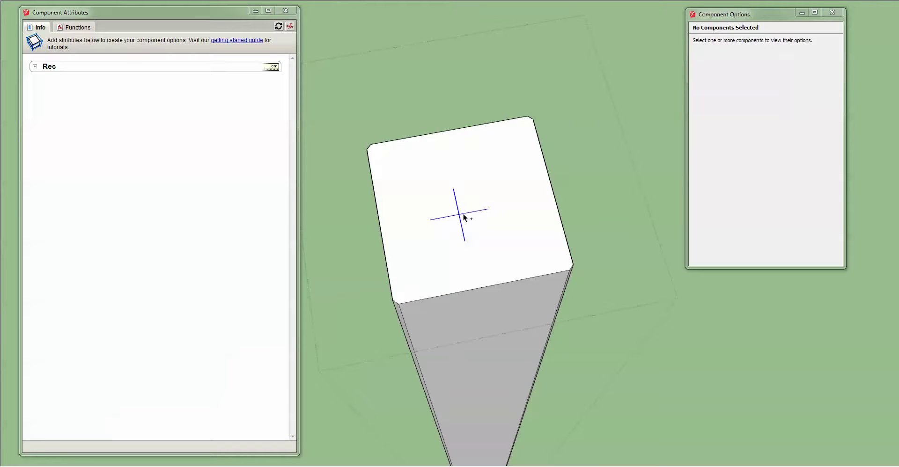
click(501, 184)
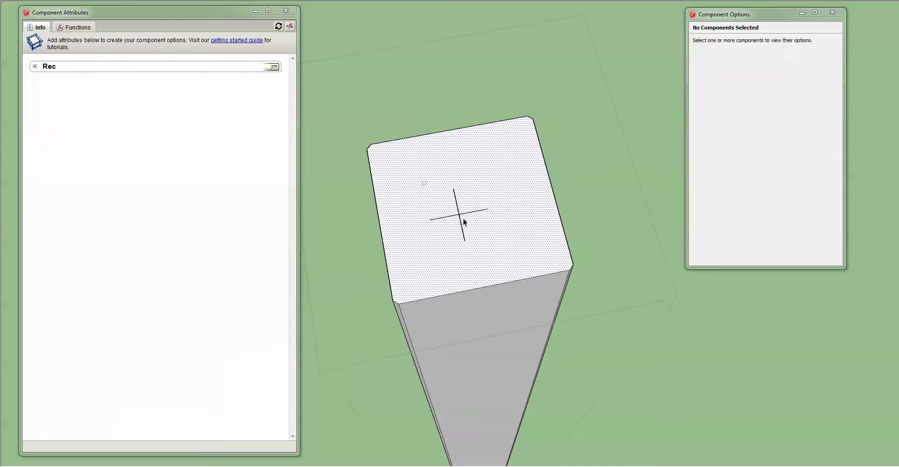
drag(422, 181, 504, 247)
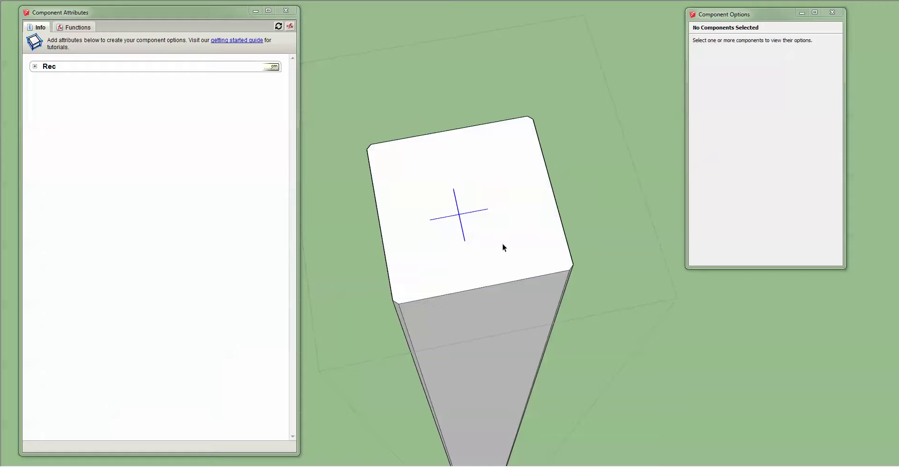
key(m)
click(460, 214)
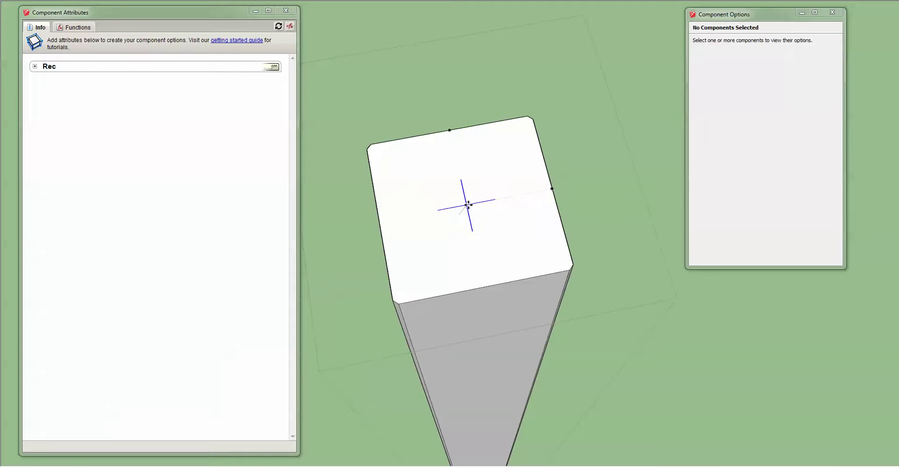
Step: Close the square pile component and bring back the other hidden pile shapes at the same position
scroll(468, 205, down, 2)
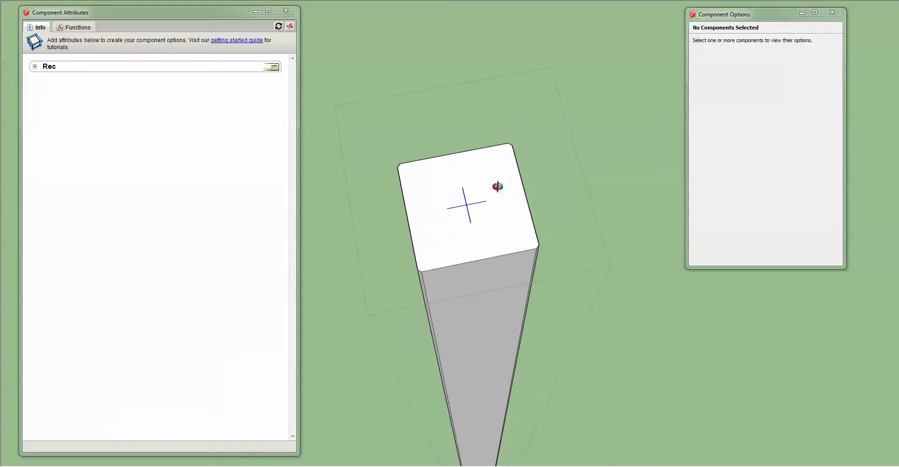
middle_drag(498, 186, 496, 197)
scroll(488, 219, down, 1)
scroll(488, 219, down, 1)
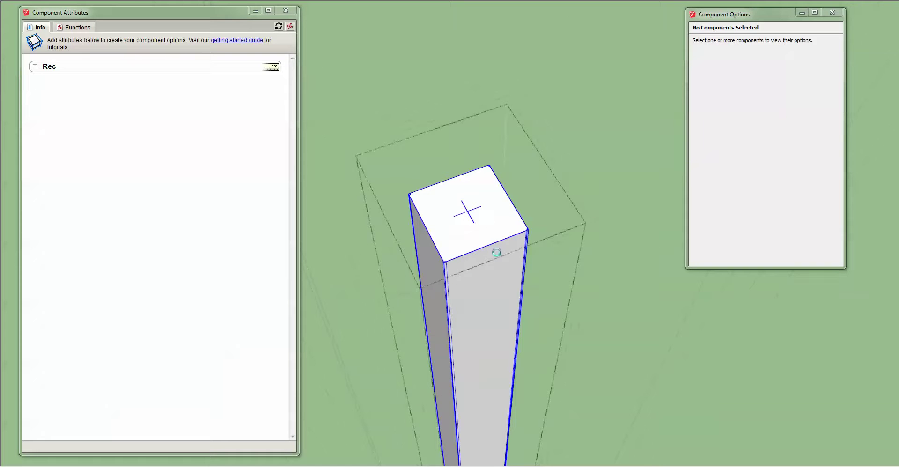
middle_drag(497, 253, 506, 284)
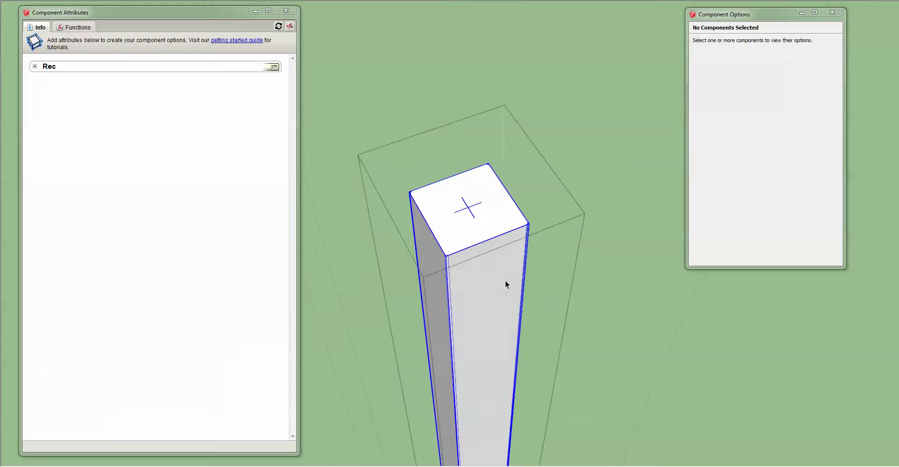
key(ctrl+z)
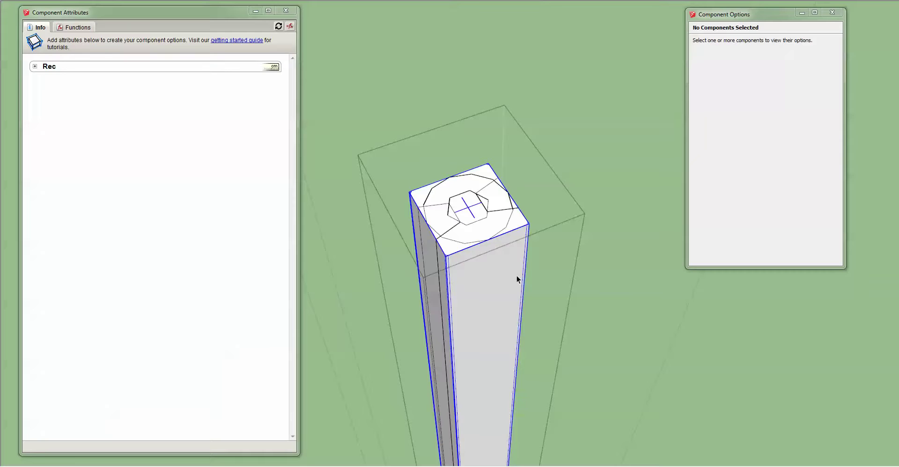
Step: Single out the I-shaped pile among the overlapping pile shapes and open it for editing
click(462, 268)
scroll(460, 230, up, 2)
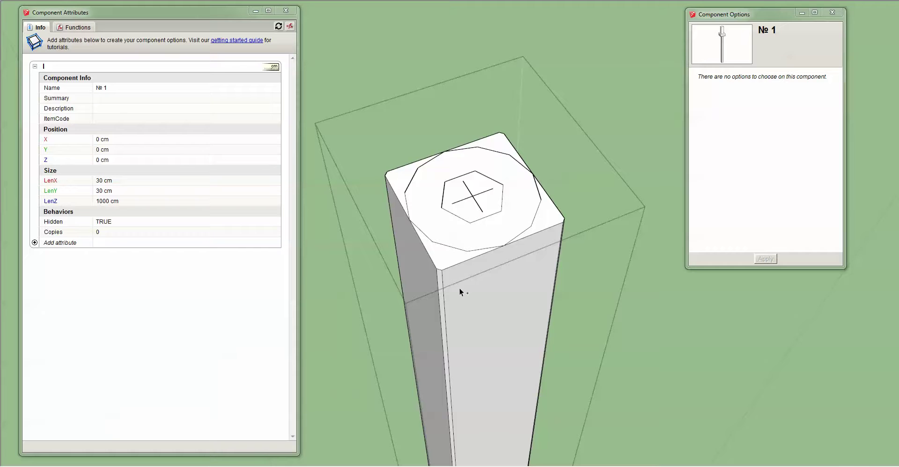
key(ctrl+z)
click(424, 246)
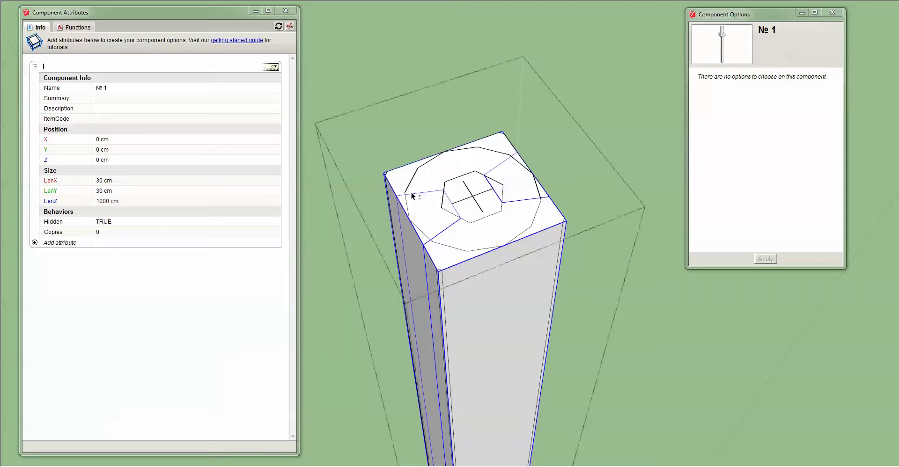
shift+middle_drag(463, 205, 454, 215)
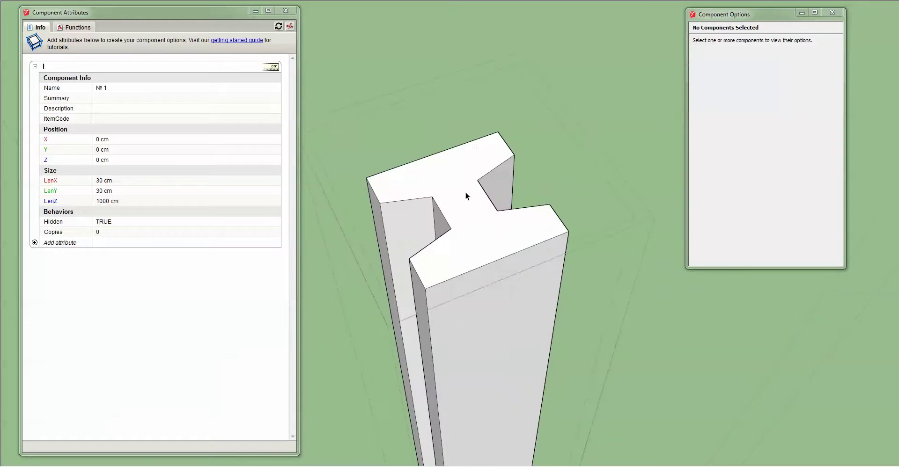
Step: Paste the copied cross in the open space beside the I-shaped pile's top face
scroll(463, 195, up, 3)
click(460, 198)
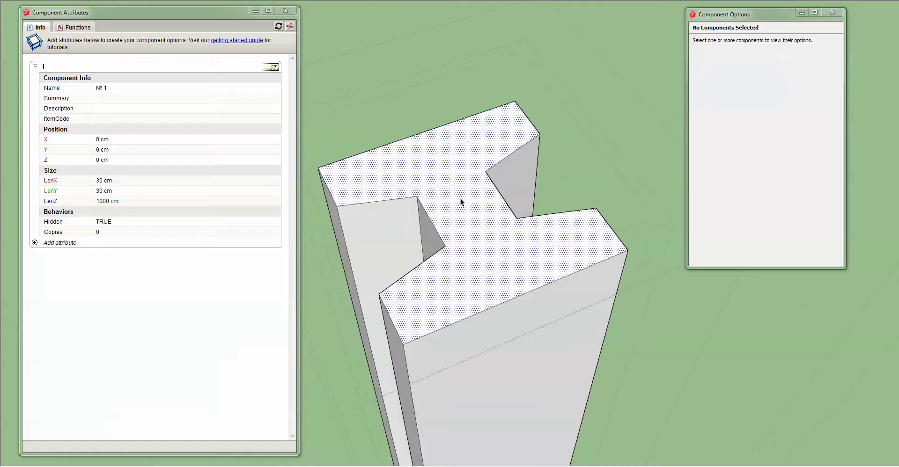
scroll(460, 199, up, 2)
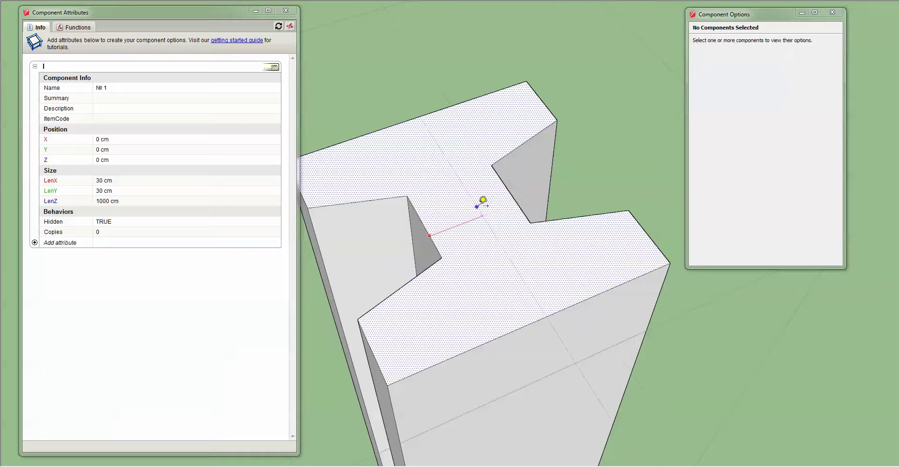
key(l)
key(ctrl+v)
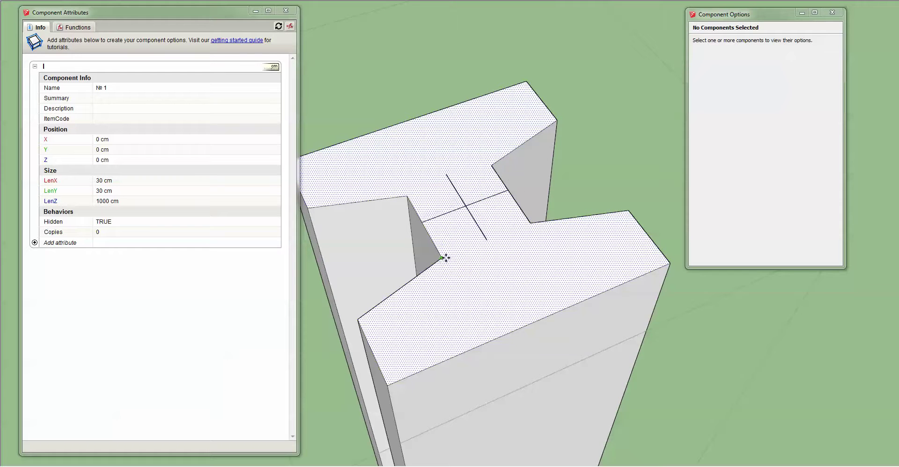
shift+middle_drag(458, 130, 485, 196)
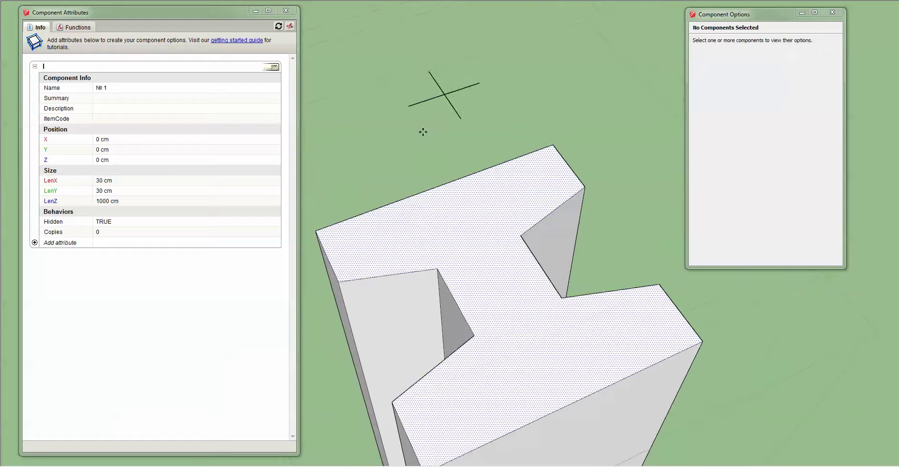
click(424, 132)
key(space)
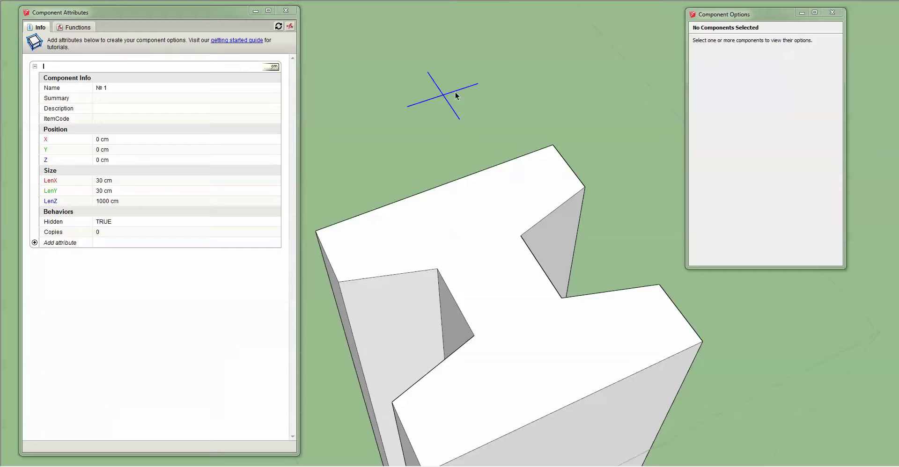
Step: Try to move the pasted cross's red-axis line along its own direction
click(467, 87)
key(m)
click(470, 87)
key(space)
Step: Draw two shorter lines beside the I-shaped pile's top face, one along the red axis and one along the green axis
key(l)
click(493, 122)
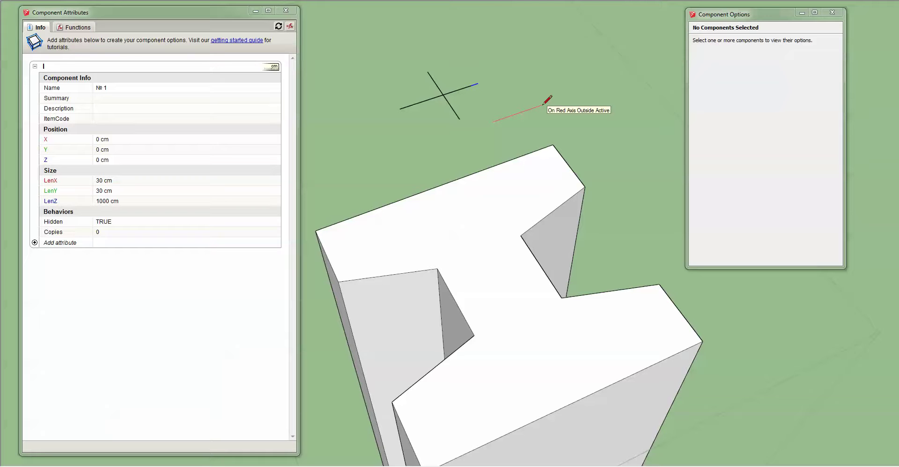
key(Return)
key(space)
key(l)
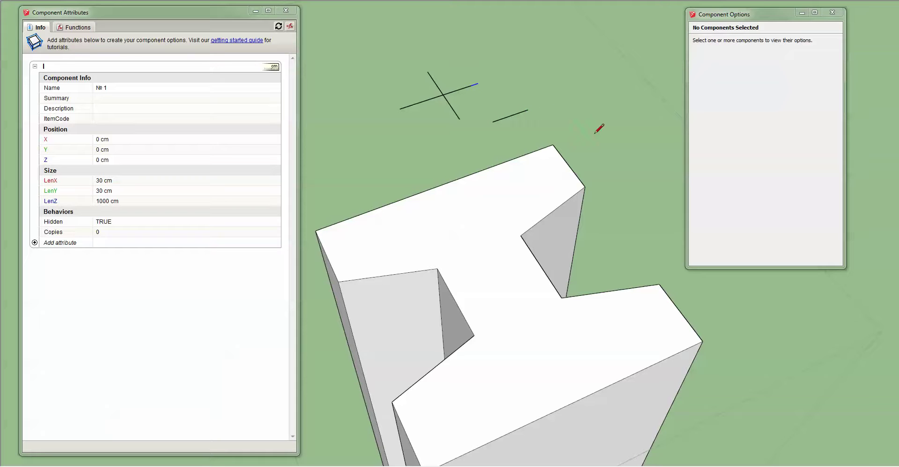
text(100)
key(Return)
Step: Join the two short lines at their midpoints into a smaller cross and erase the larger pasted cross
key(space)
key(m)
click(574, 119)
click(510, 115)
key(e)
drag(450, 97, 408, 105)
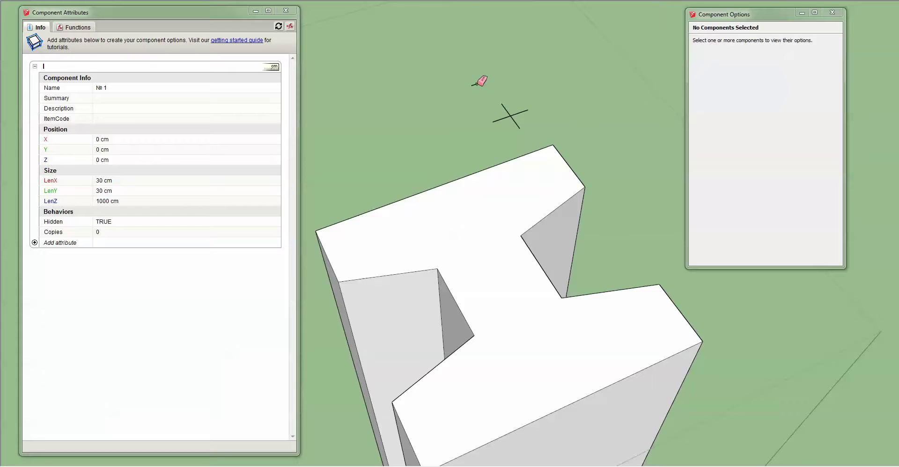
Step: Move the smaller cross to the centre of the I-shaped pile's web and close the component
key(space)
key(m)
click(510, 116)
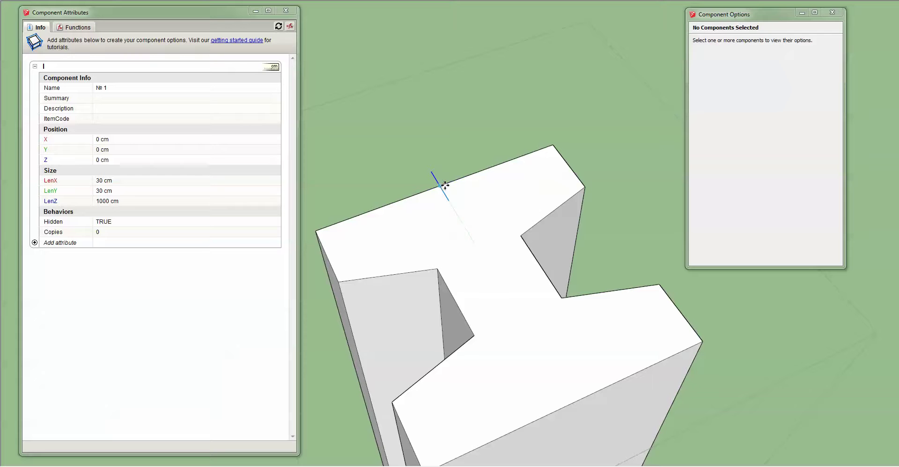
click(541, 266)
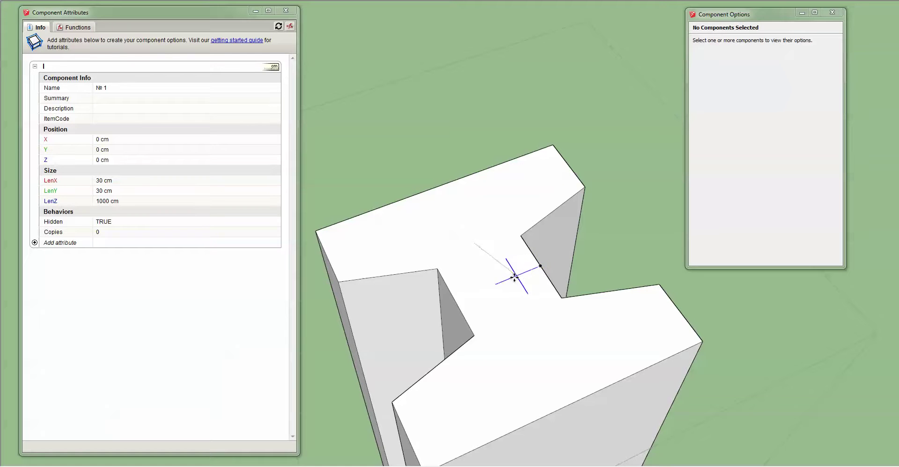
scroll(474, 259, down, 5)
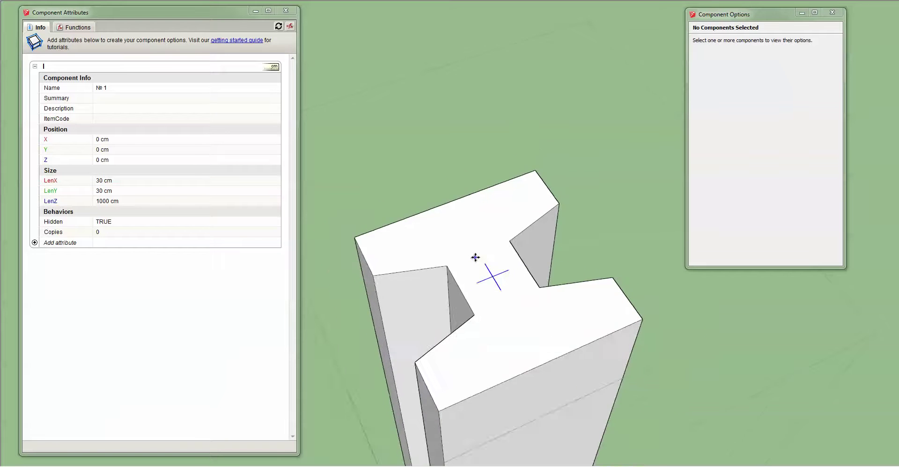
key(space)
key(Escape)
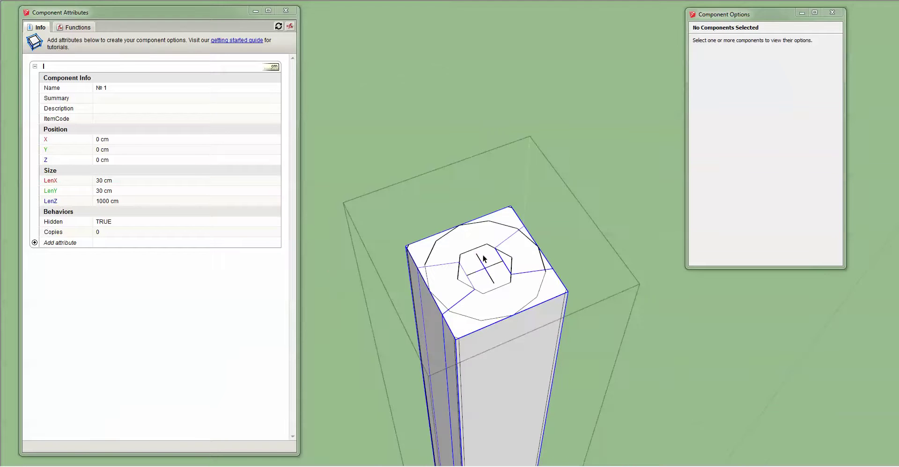
Step: Paste the cross at the centre of the circular pile's top face and hide the circular pile
click(531, 301)
key(ctrl+z)
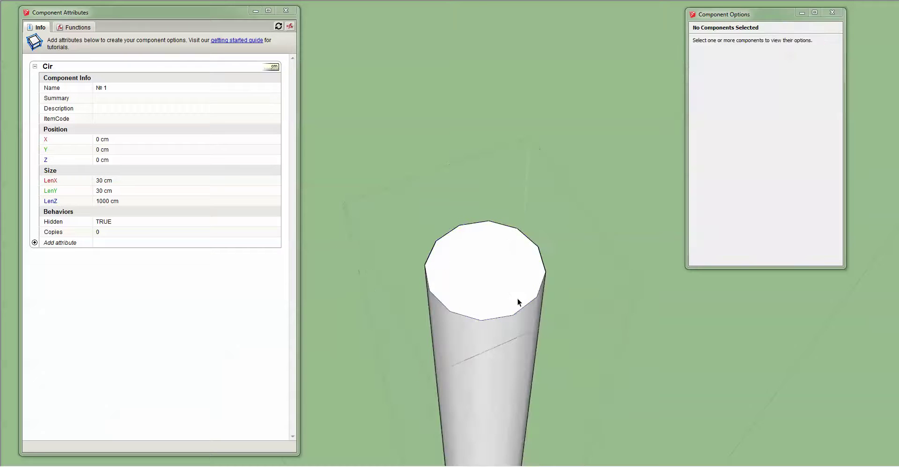
key(ctrl+v)
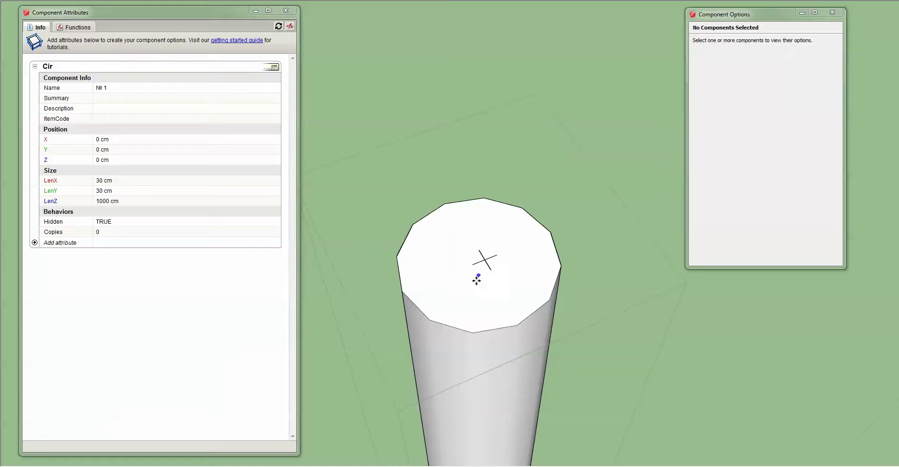
click(477, 270)
click(478, 260)
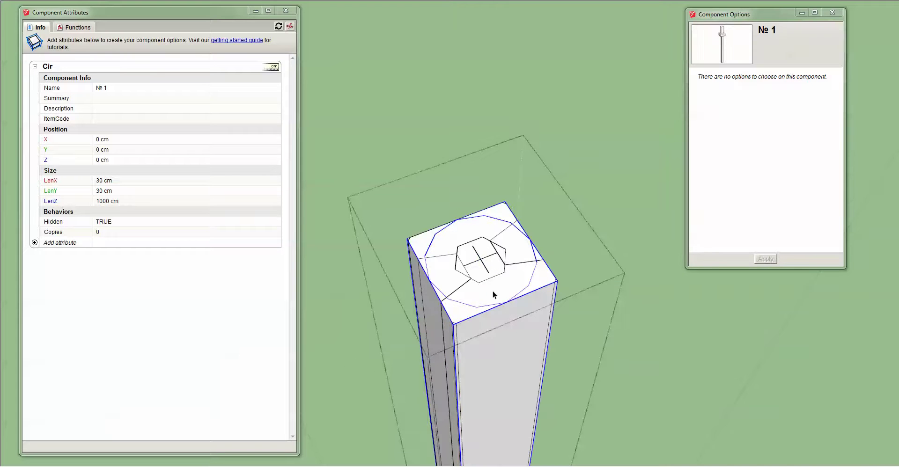
shift+click(496, 328)
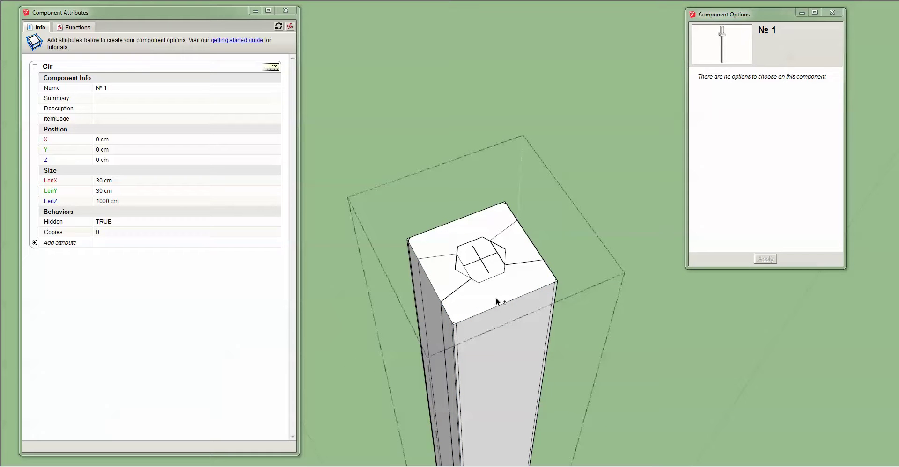
Step: Hide the square pile and place the cross at the centre of the hexagonal pile's top face
click(444, 309)
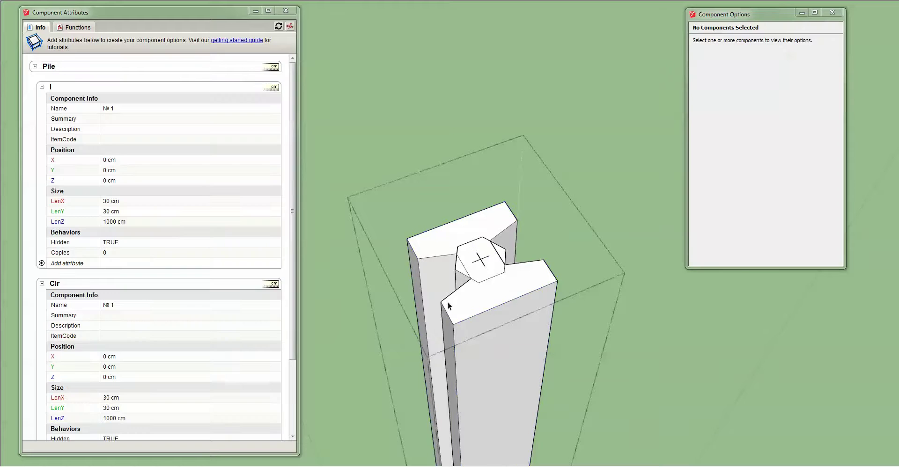
click(461, 277)
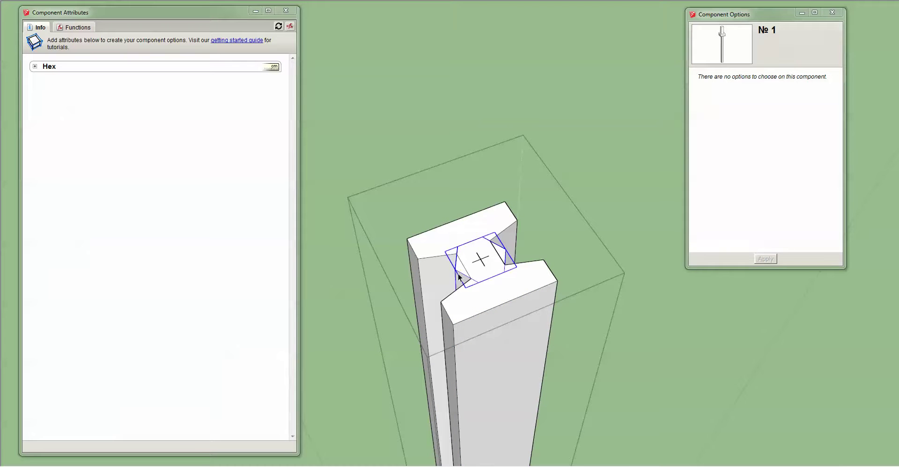
click(459, 276)
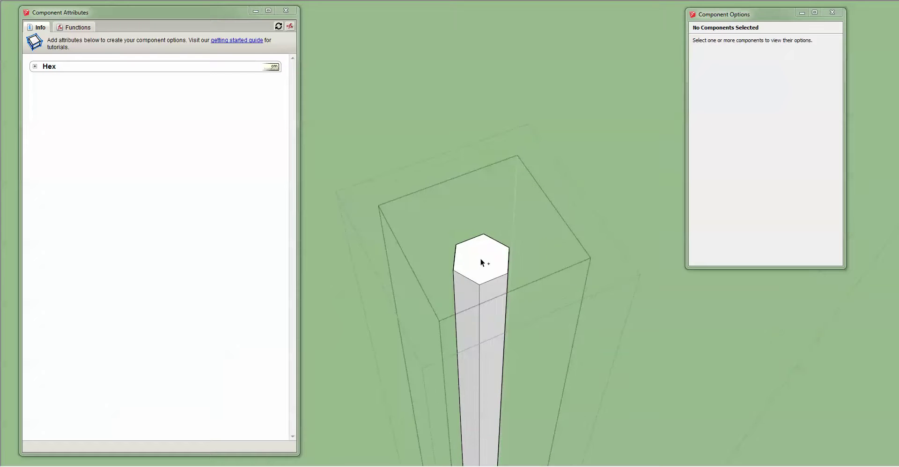
key(m)
scroll(483, 260, up, 4)
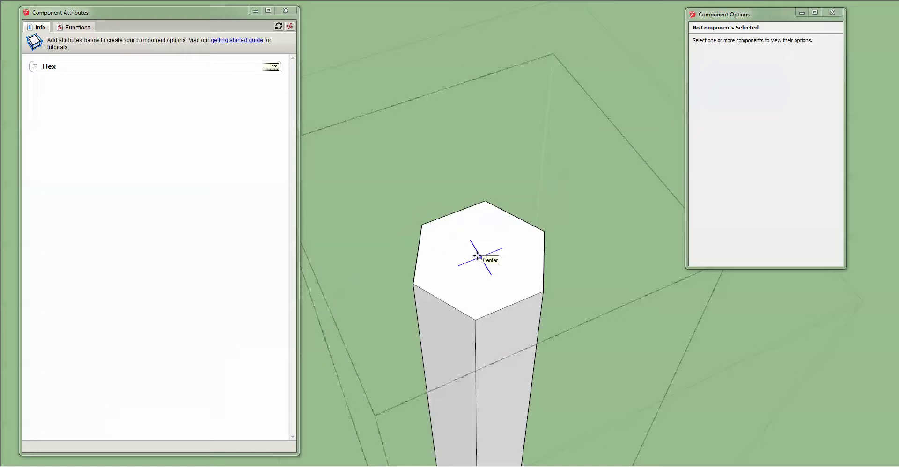
scroll(480, 255, down, 2)
key(space)
key(Escape)
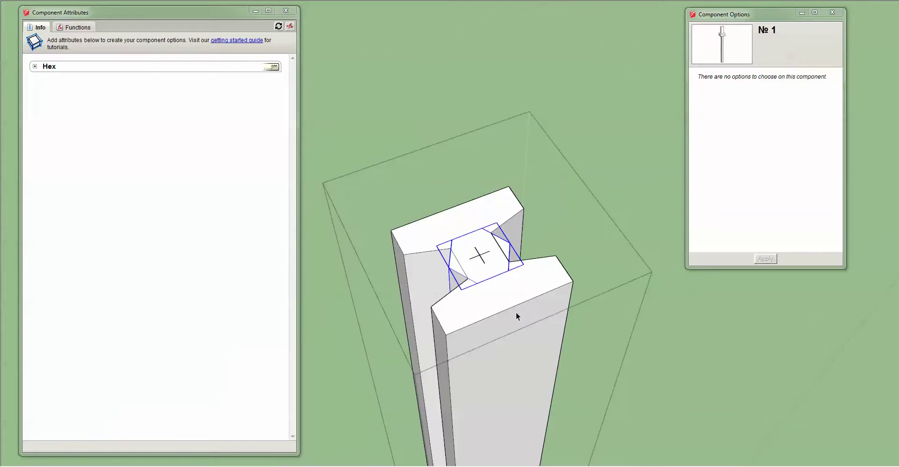
Step: Restore the hidden piles, hide the I-shaped pile and open the square pile for editing
key(ctrl+z)
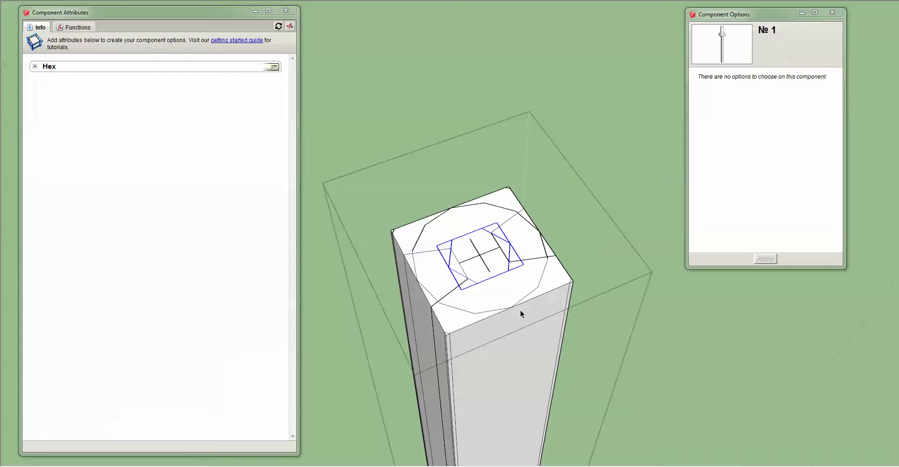
click(482, 367)
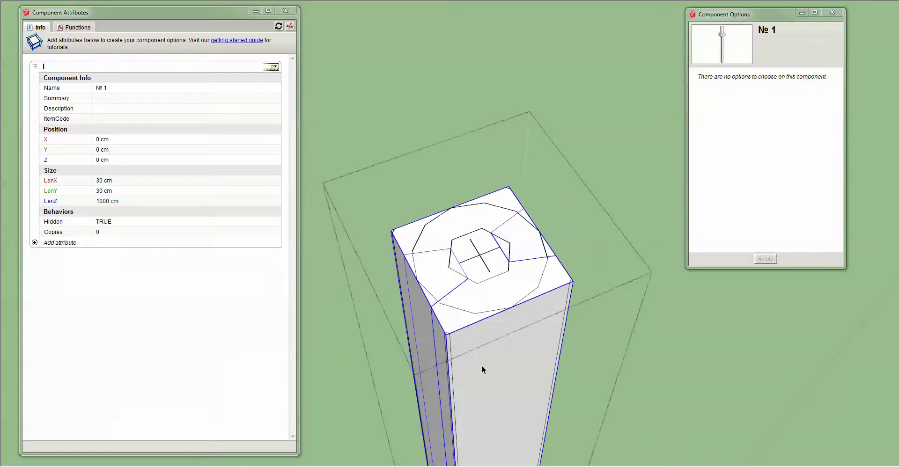
shift+click(482, 366)
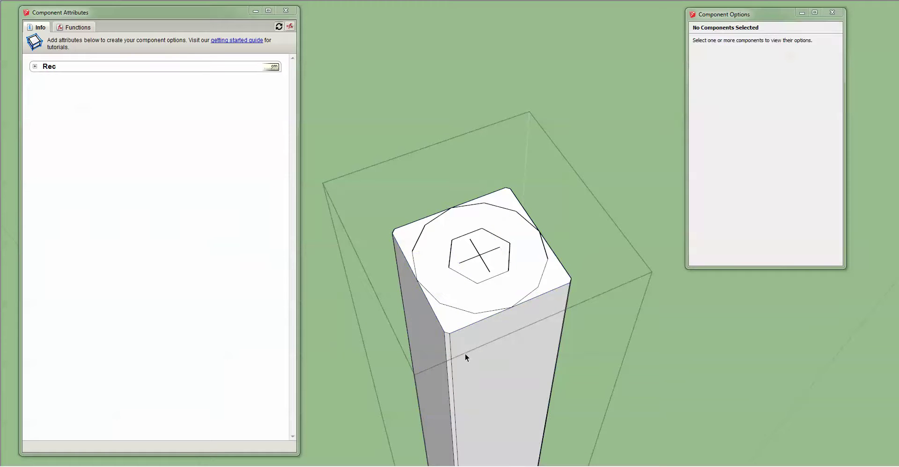
Step: Replace the large cross on the square pile's top face with the smaller cross
click(481, 256)
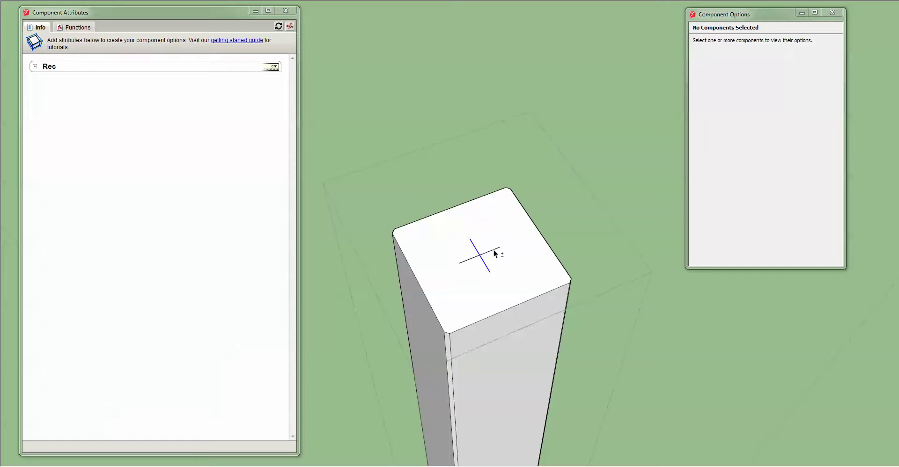
shift+click(496, 253)
key(Delete)
scroll(481, 257, up, 1)
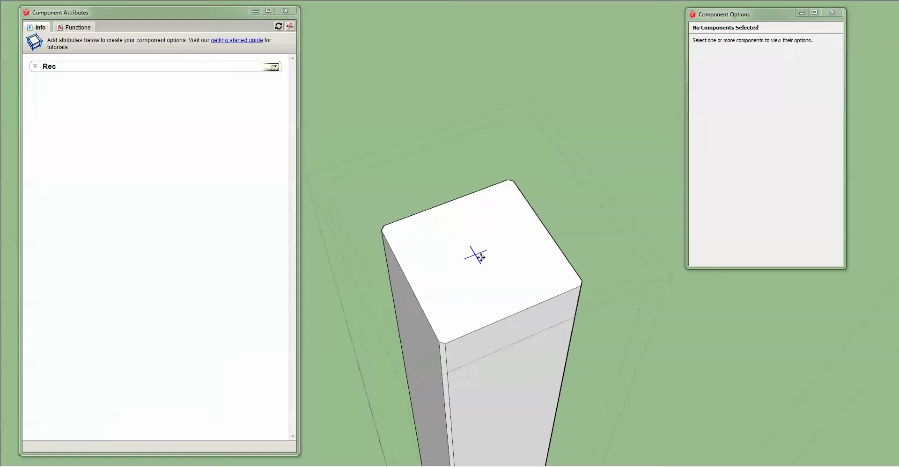
click(476, 255)
Step: Move the smaller cross exactly to the centre of the square pile's top face
middle_drag(502, 311, 476, 317)
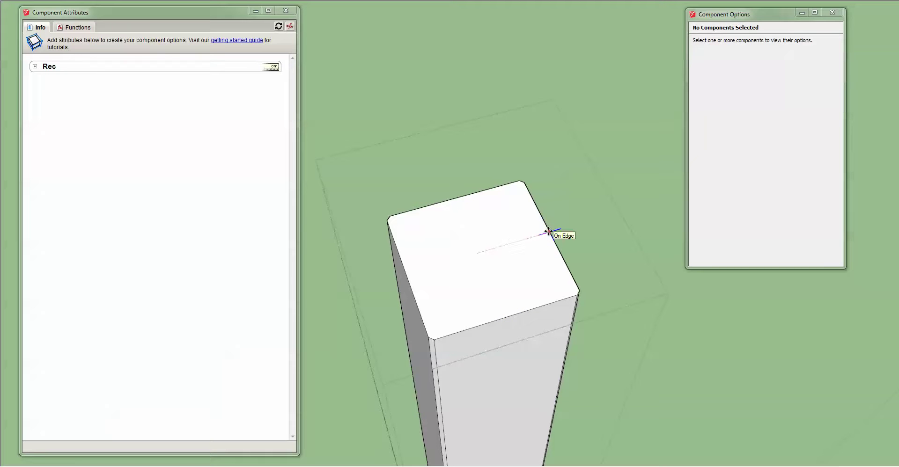
click(478, 253)
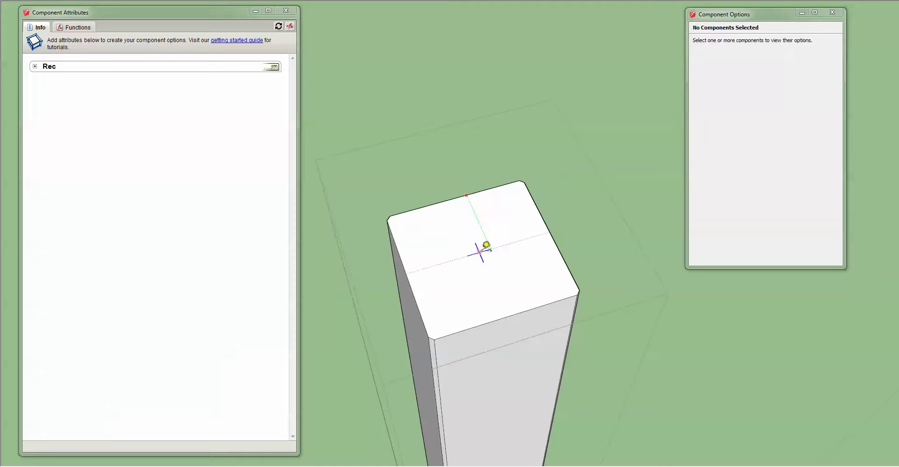
click(518, 305)
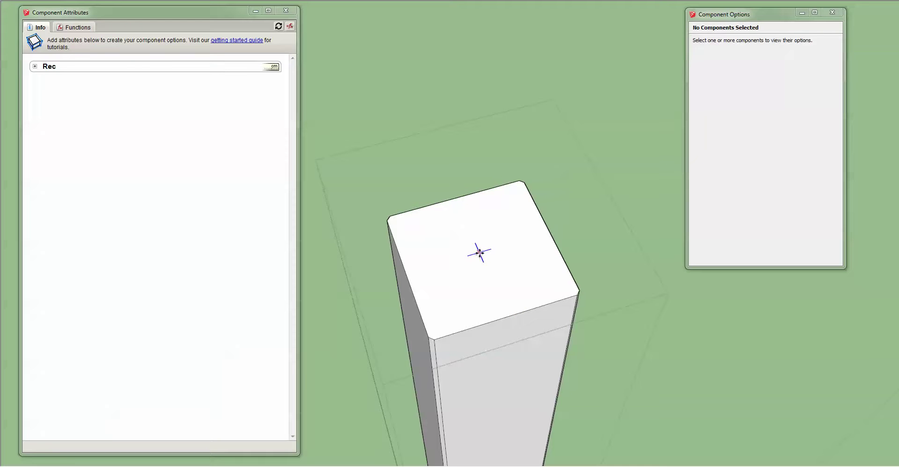
key(m)
click(482, 258)
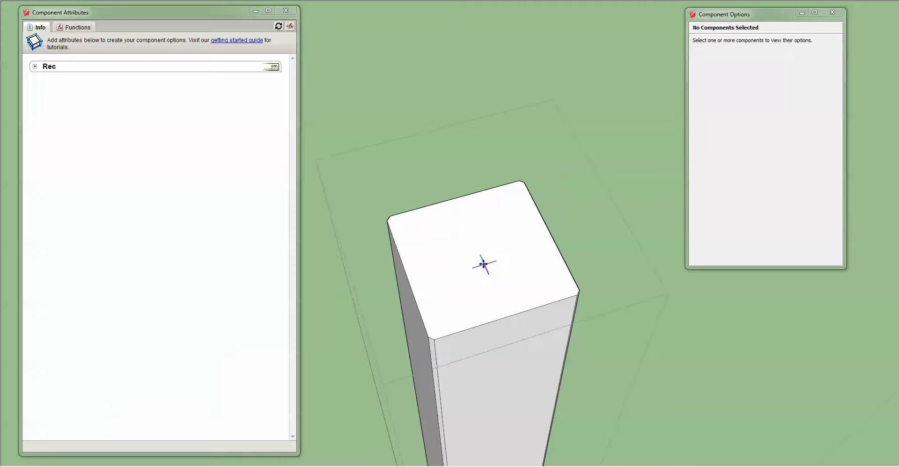
shift+click(409, 280)
middle_drag(468, 287, 439, 296)
Step: Measure from the midpoints of two adjacent top edges to the cross with the Tape Measure, and leave the square pile
key(t)
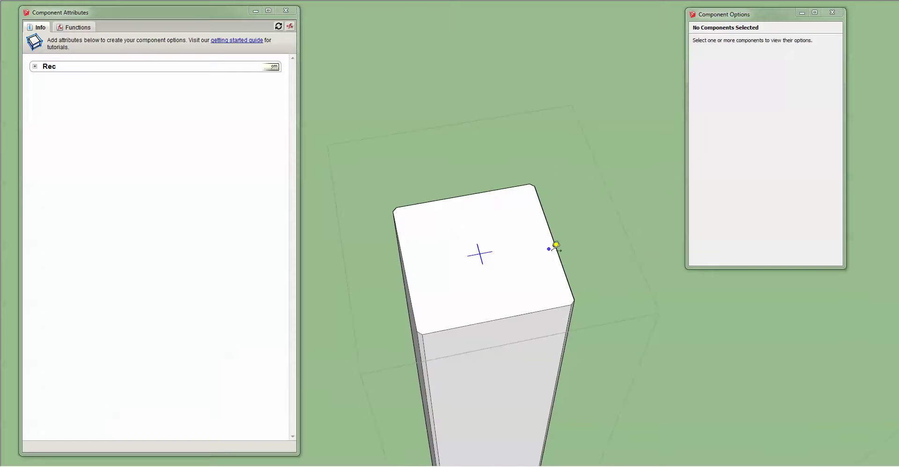
click(556, 250)
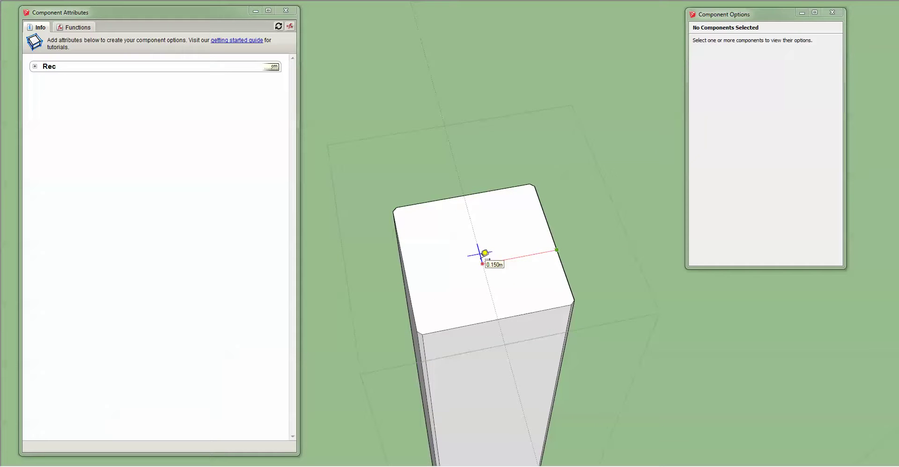
key(Escape)
click(476, 194)
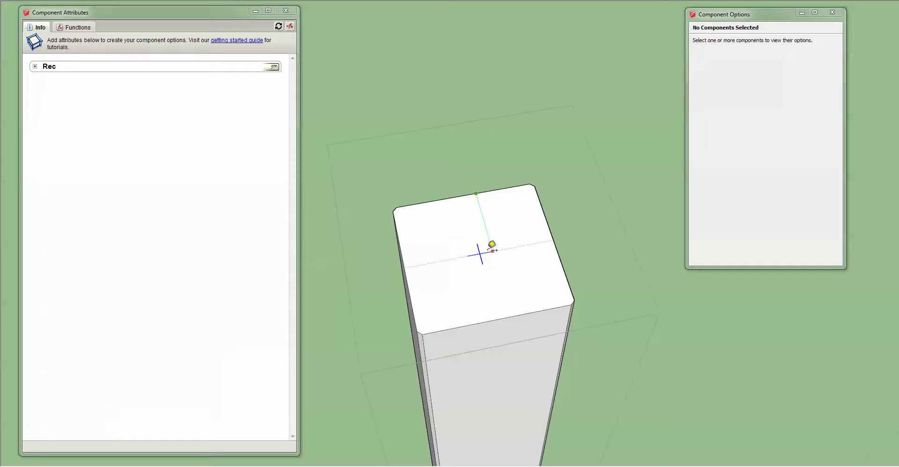
scroll(486, 253, down, 1)
key(space)
key(Escape)
Step: Close the nested components and set the foundation's number of piles to 10 (type 2, octagonal), applying the option
scroll(479, 281, down, 2)
shift+middle_drag(480, 282, 478, 284)
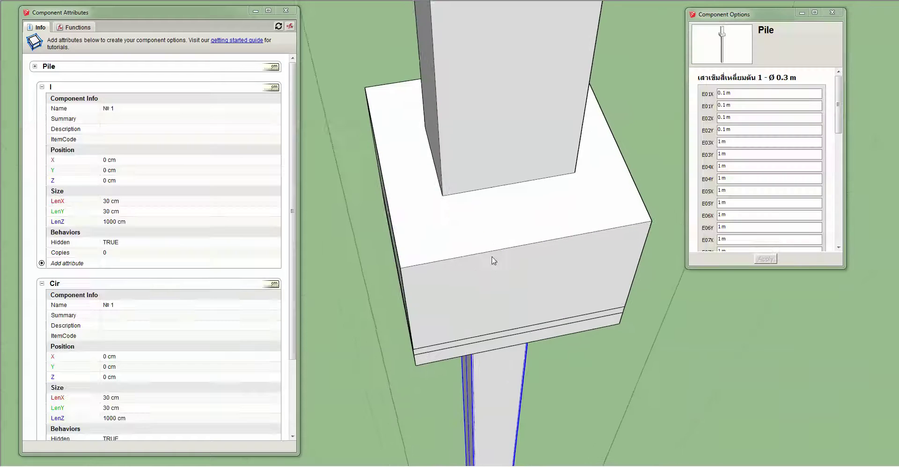
middle_drag(492, 259, 475, 285)
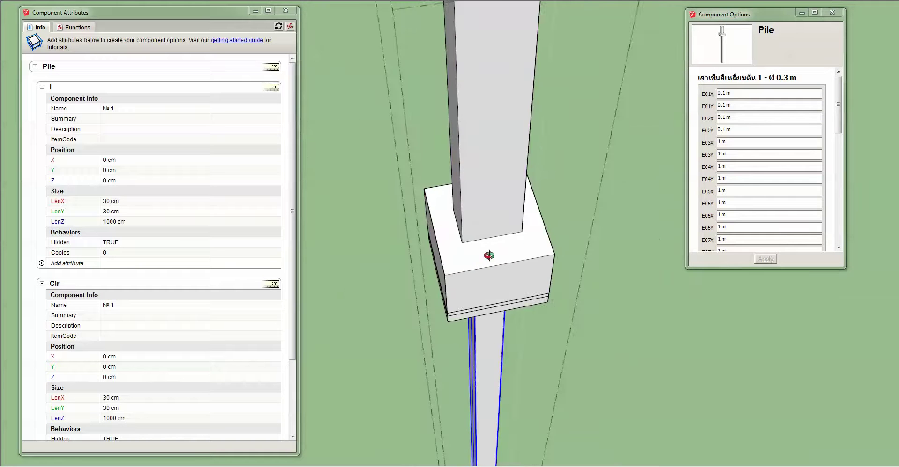
key(Escape)
scroll(488, 259, down, 2)
middle_drag(492, 338, 480, 292)
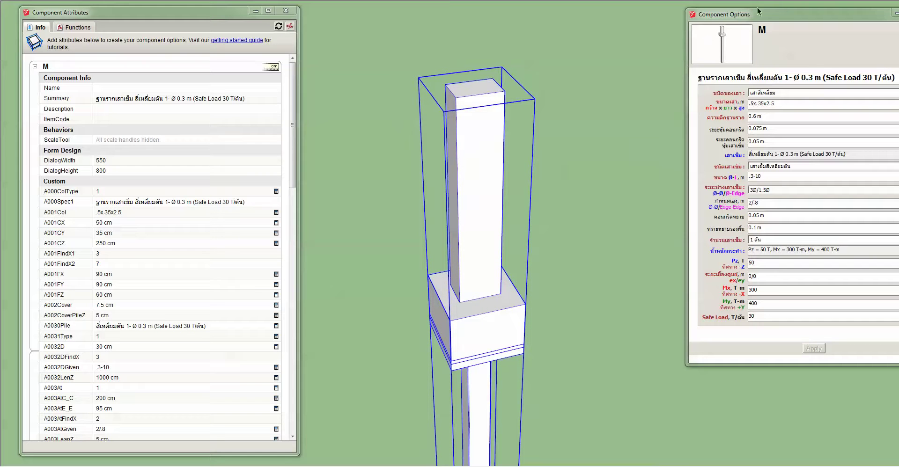
drag(754, 14, 697, 13)
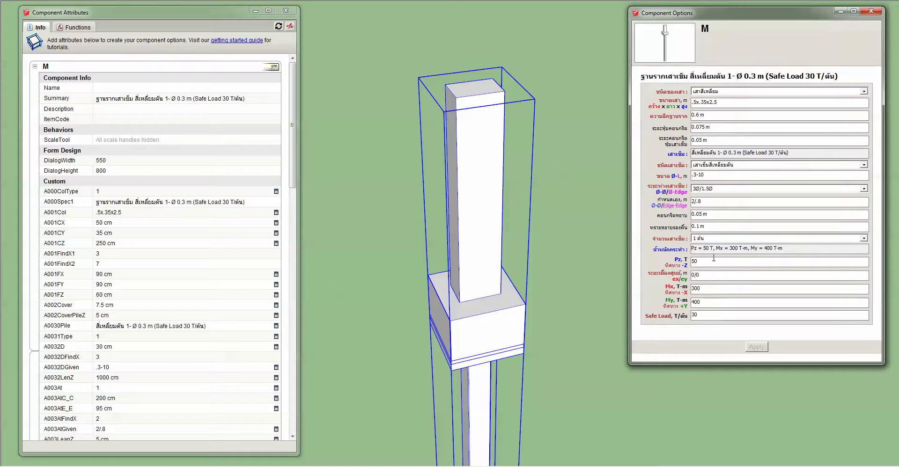
click(718, 239)
click(720, 321)
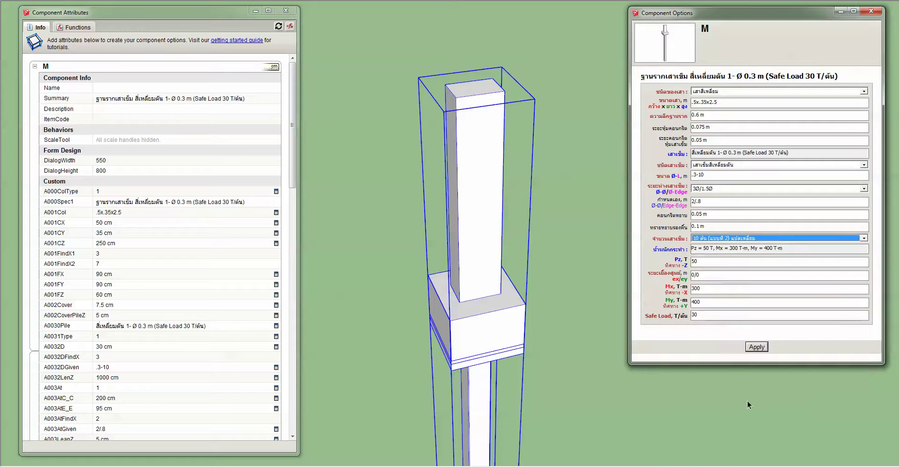
click(748, 348)
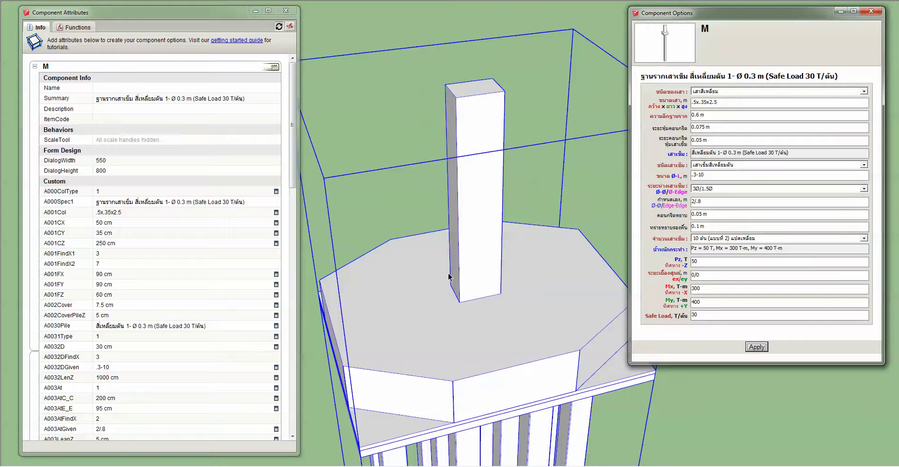
Step: Show the foundation in X-ray with its pile crosses in close view and close the Component Attributes window
scroll(461, 349, up, 3)
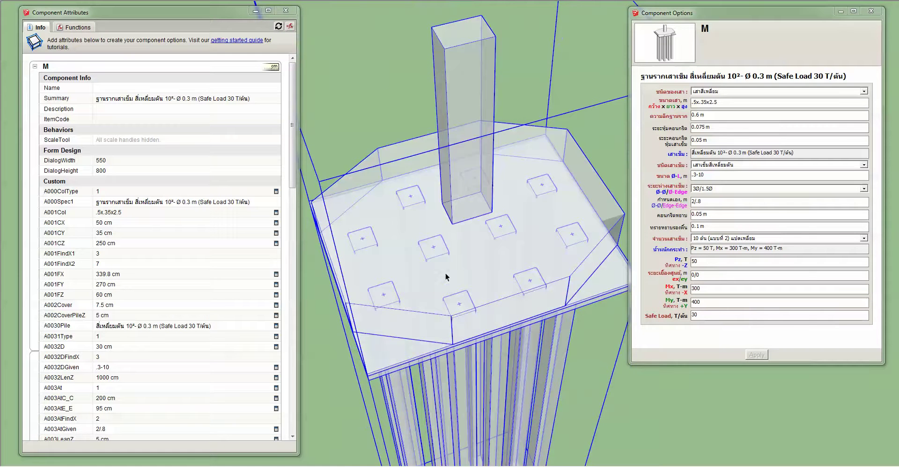
middle_drag(440, 293, 424, 349)
scroll(414, 244, up, 2)
mouse_move(414, 244)
middle_down()
mouse_move(375, 291)
mouse_move(397, 240)
middle_up()
key(d)
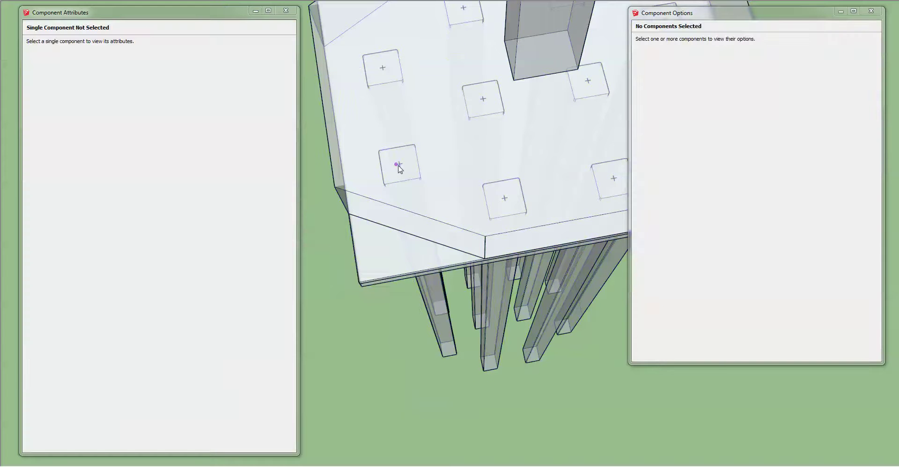
key(alt+F4)
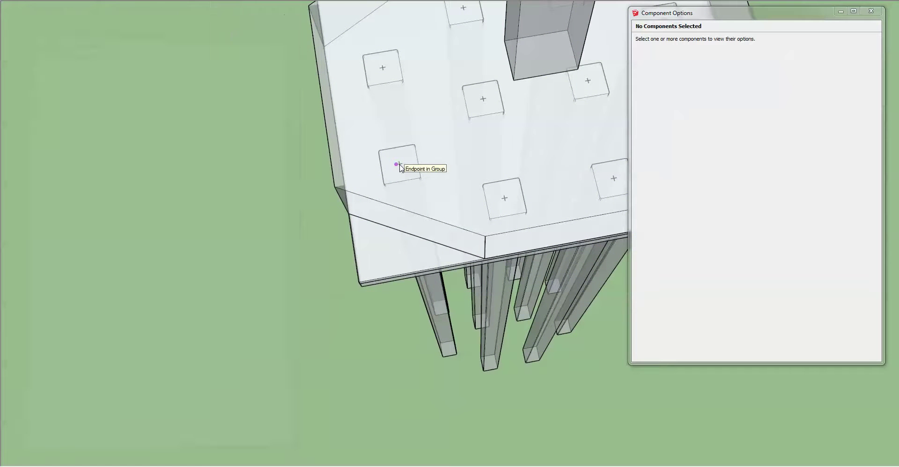
Step: Dimension the horizontal spacing between the centre crosses of two neighbouring front piles, placing the dimension beyond the foundation's edge
shift+middle_drag(389, 224, 234, 272)
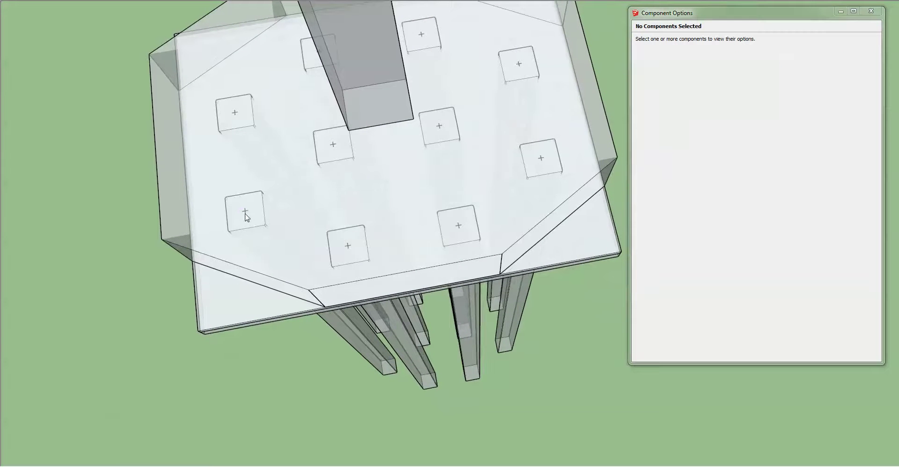
scroll(247, 215, up, 6)
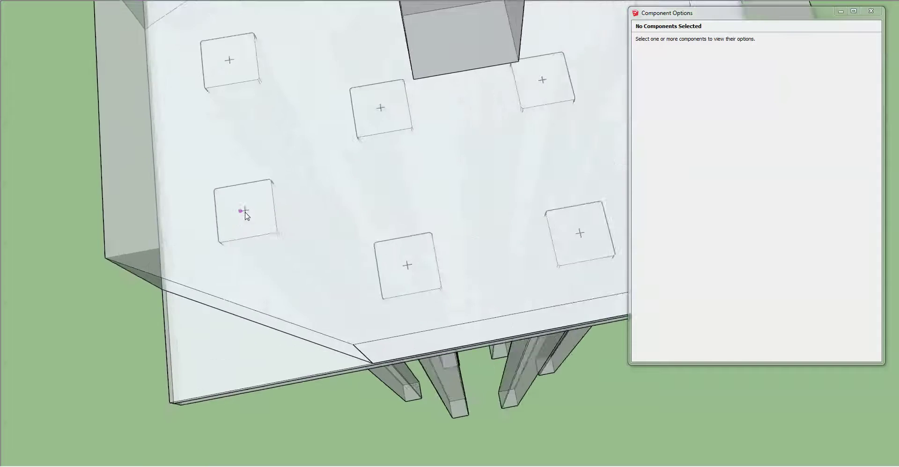
scroll(251, 212, up, 1)
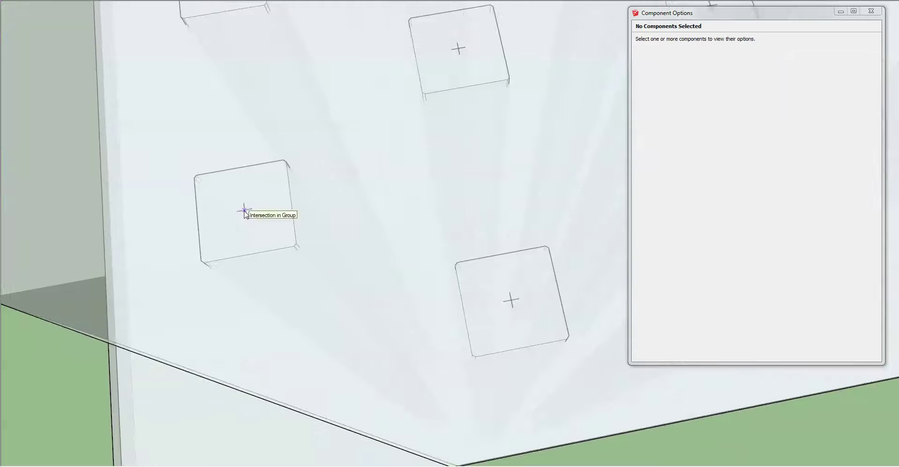
scroll(513, 304, down, 4)
scroll(513, 303, down, 2)
click(512, 301)
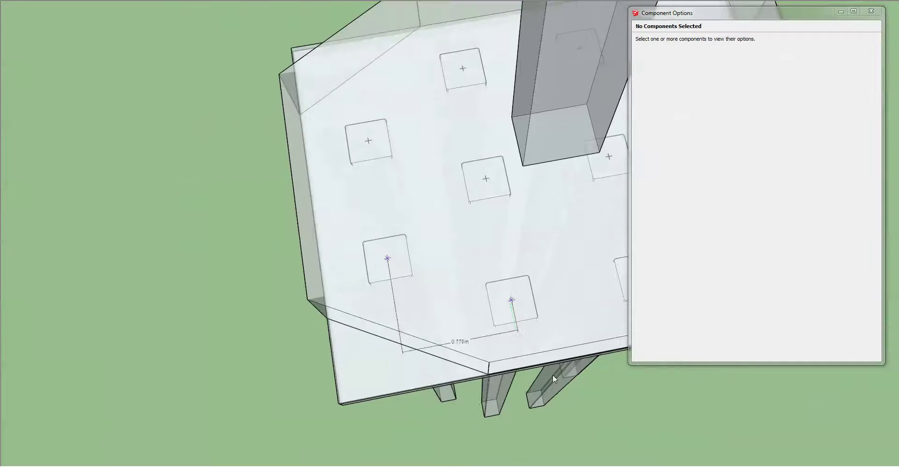
click(562, 419)
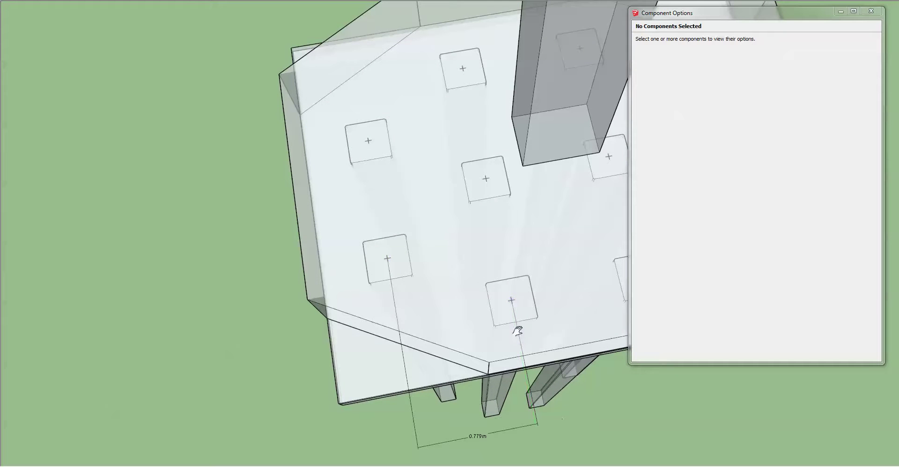
Step: Examine up close how the new dimension attaches to the centre crosses of the two front piles
middle_drag(518, 327, 407, 287)
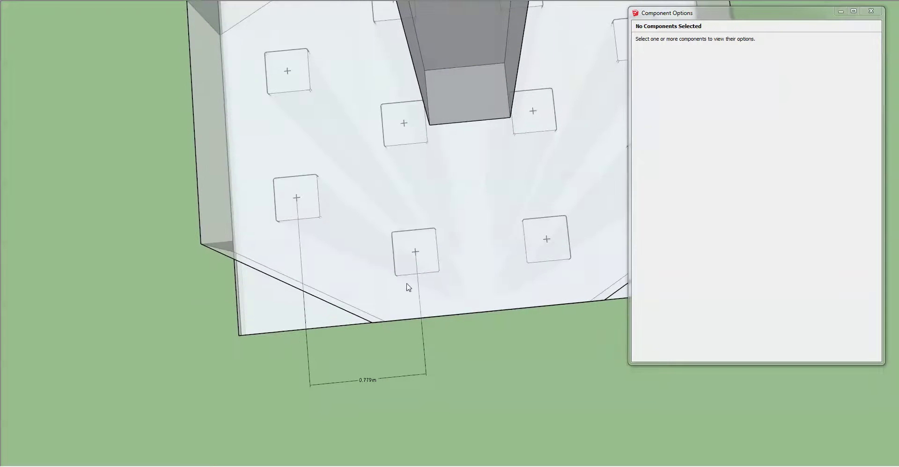
scroll(416, 252, up, 3)
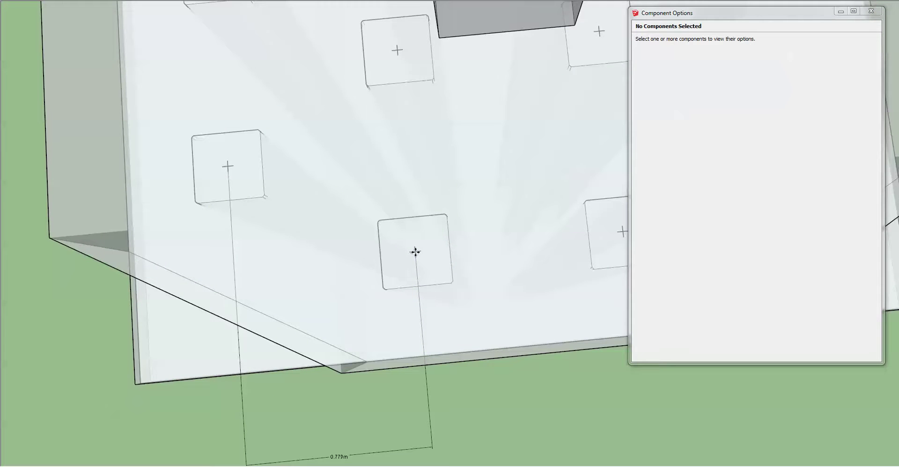
middle_drag(393, 257, 463, 304)
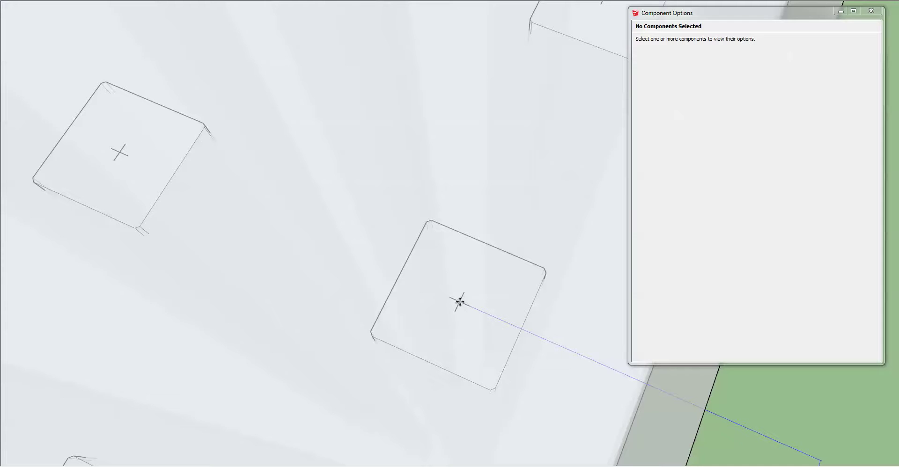
scroll(460, 303, down, 1)
key(space)
shift+middle_drag(494, 257, 515, 193)
shift+middle_drag(463, 254, 496, 141)
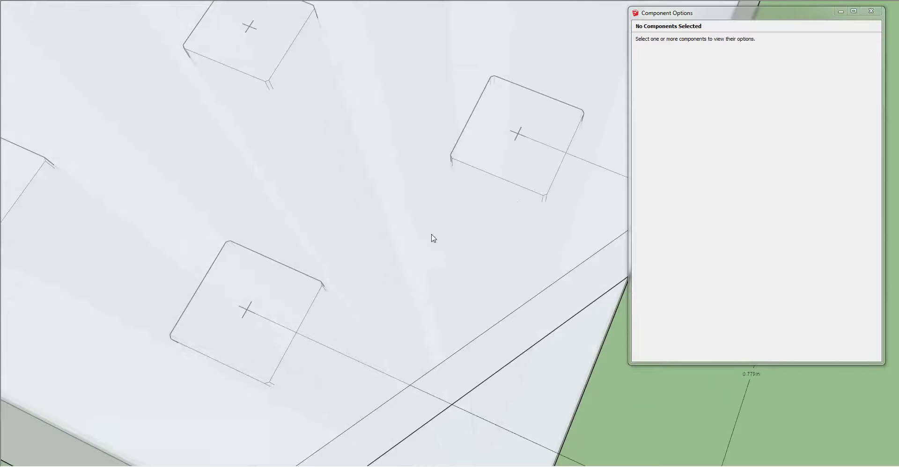
Step: Dimension the perpendicular spacing between the centre crosses of the same two neighbouring piles, placing the dimension beyond the foundation's adjoining edge
shift+middle_drag(430, 244, 485, 75)
middle_drag(439, 206, 448, 168)
scroll(449, 169, down, 1)
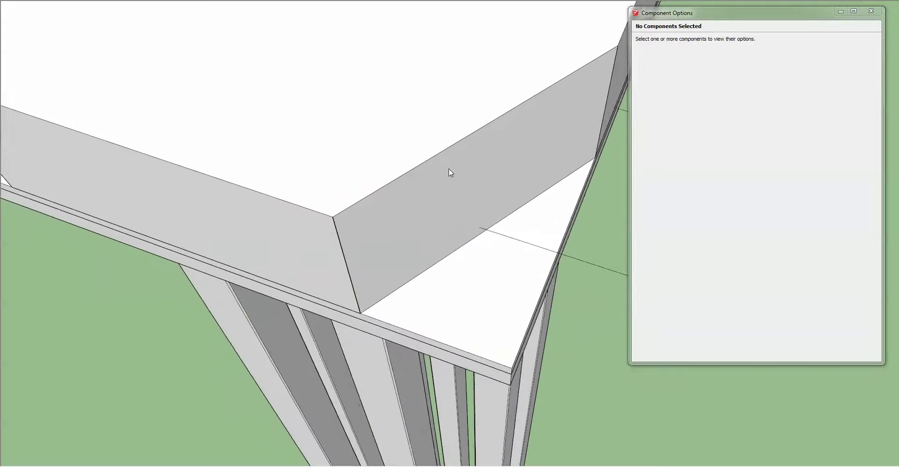
scroll(449, 168, down, 1)
key(x)
middle_drag(363, 211, 412, 200)
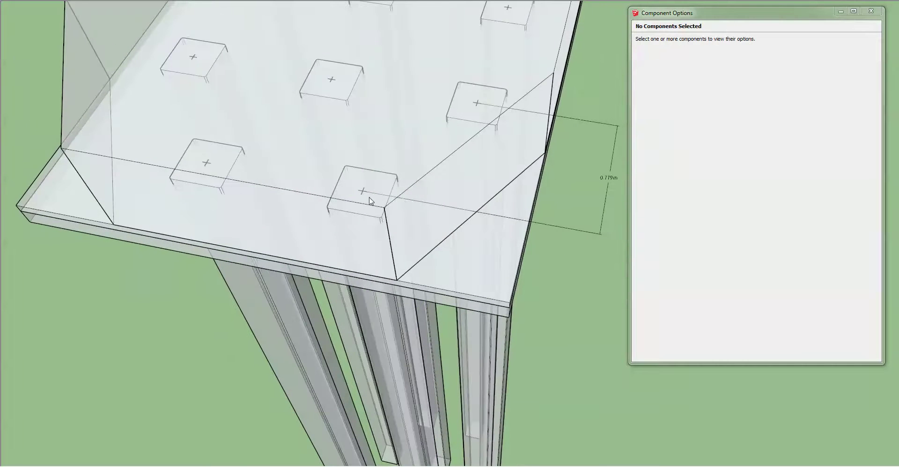
scroll(365, 194, up, 2)
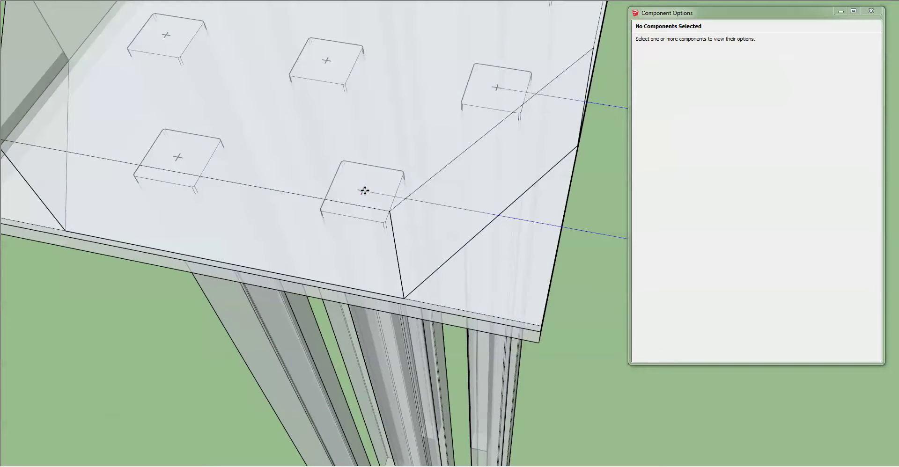
scroll(364, 190, up, 3)
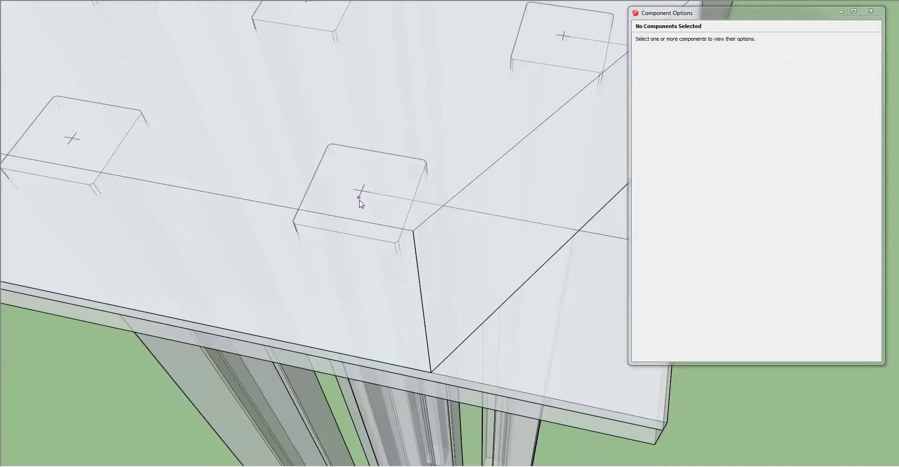
click(564, 37)
scroll(496, 316, down, 1)
scroll(494, 322, down, 2)
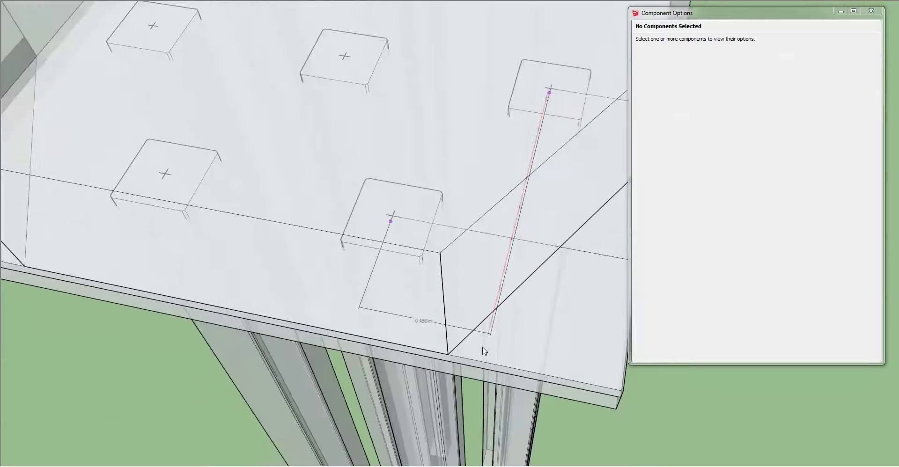
middle_drag(482, 352, 465, 337)
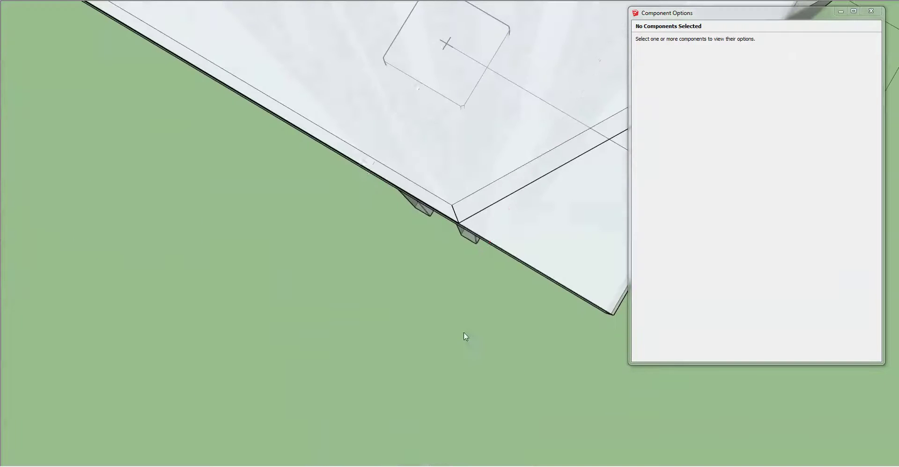
shift+middle_drag(357, 404, 276, 464)
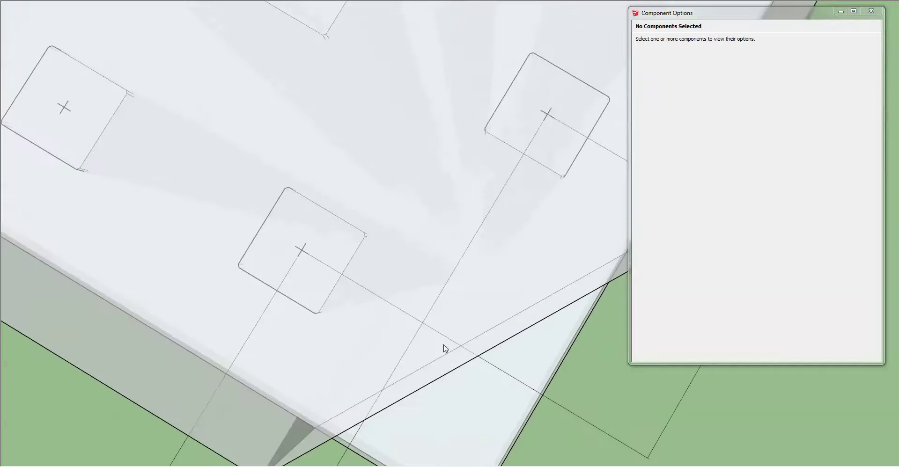
Step: Turn off X-ray and dimension the octagonal block's overall width between its opposite base corners, placing the dimension outside the pile spacing dimension
middle_drag(263, 256, 189, 233)
scroll(189, 233, down, 1)
middle_drag(518, 292, 445, 243)
key(x)
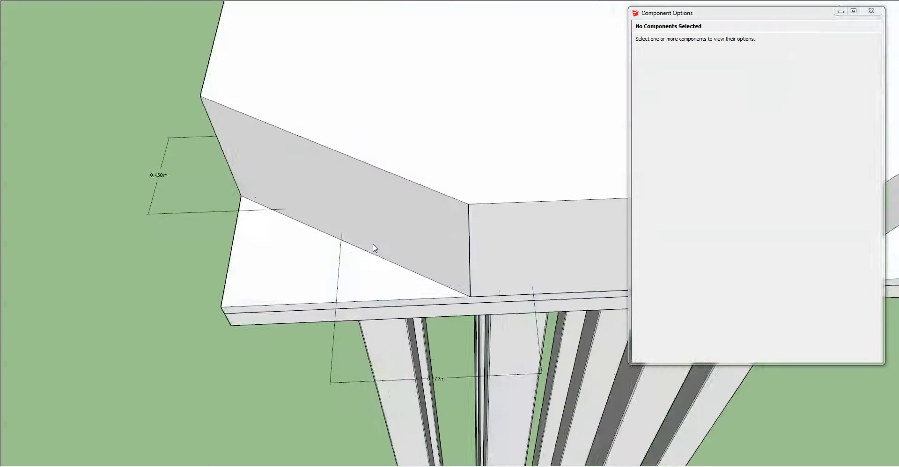
scroll(364, 255, down, 2)
middle_drag(292, 254, 180, 239)
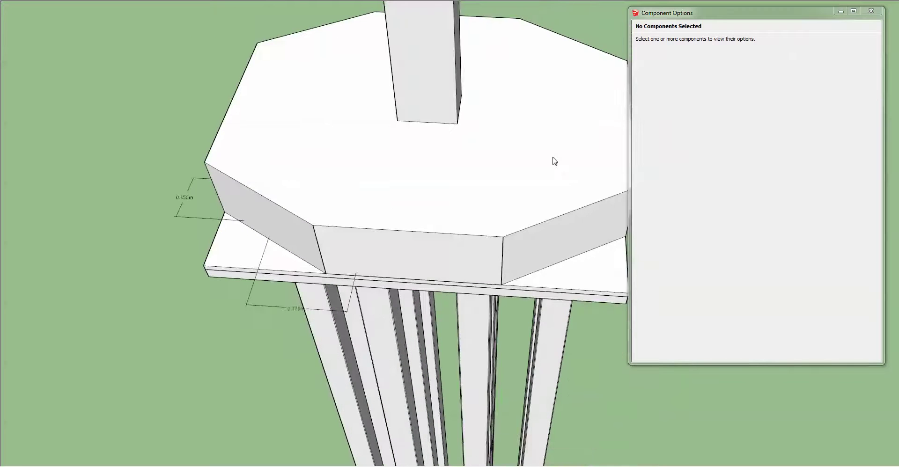
middle_drag(491, 213, 222, 264)
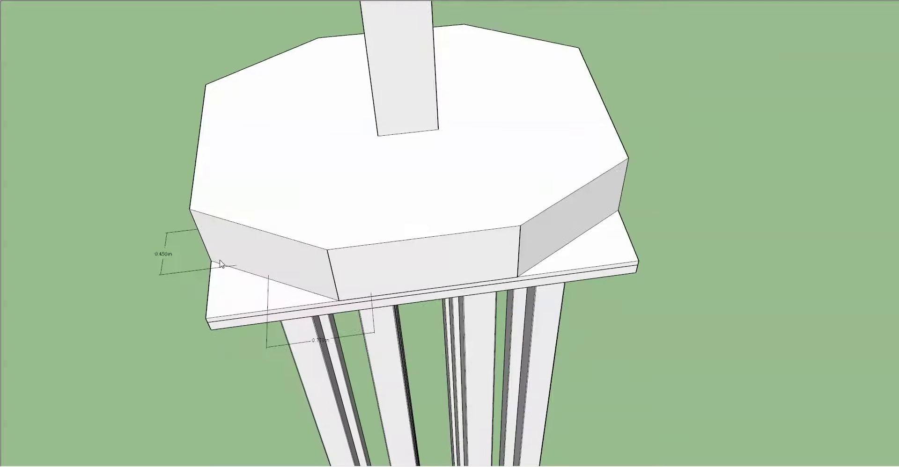
click(618, 210)
click(653, 348)
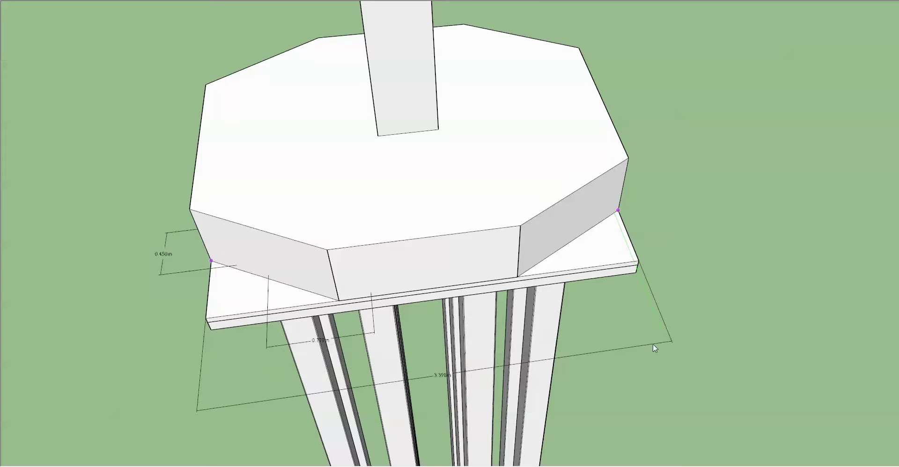
Step: Dimension the octagonal block's base edge on the adjoining side, placing the dimension outside that side's pile spacing dimension
middle_drag(561, 245, 541, 276)
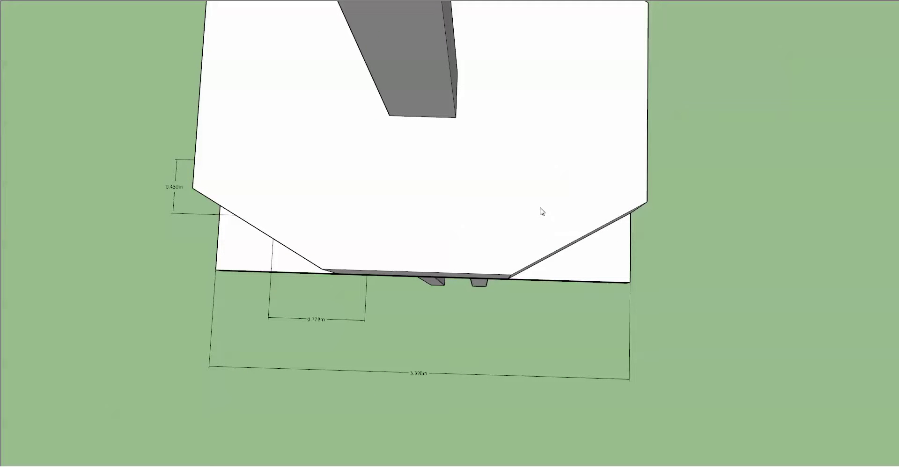
shift+middle_drag(502, 200, 524, 201)
key(x)
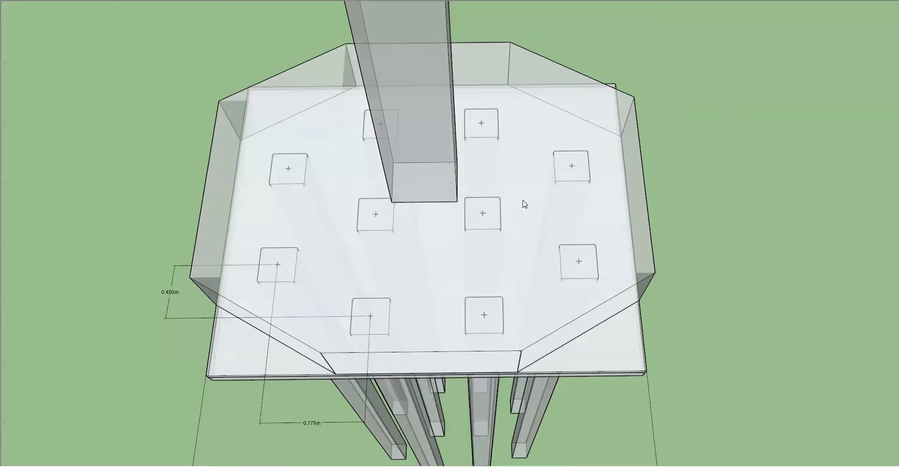
middle_drag(357, 243, 509, 206)
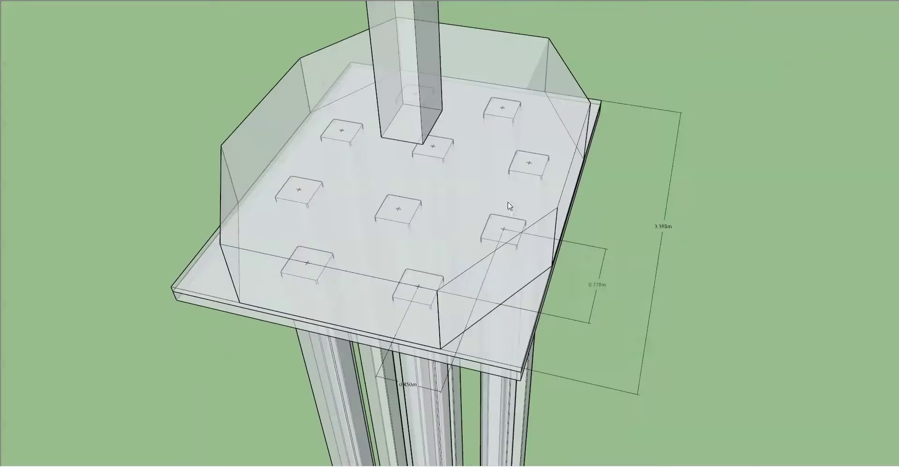
middle_drag(330, 287, 403, 259)
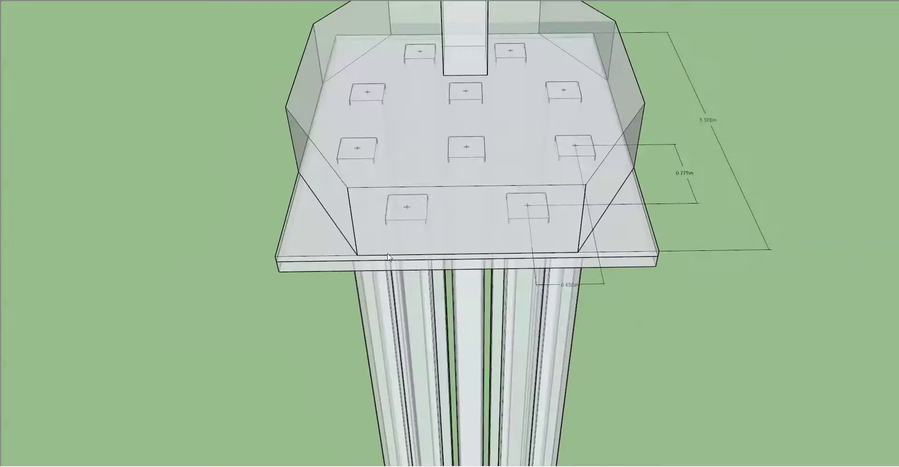
key(alt+x)
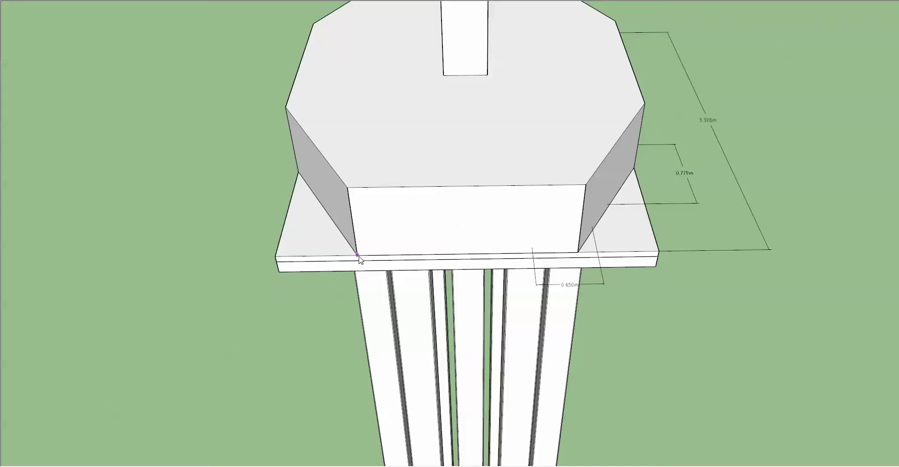
click(577, 253)
click(607, 351)
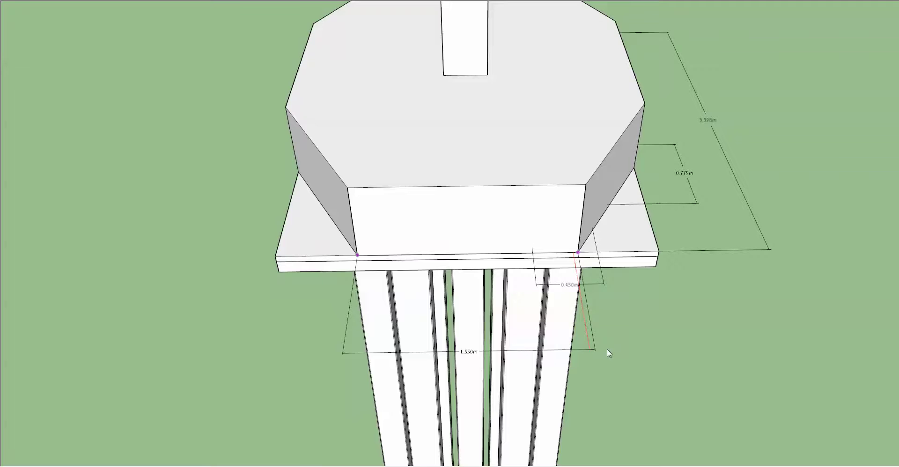
Step: Bring the slab corner at the next undimensioned side of the octagonal block into view for dimensioning
middle_drag(468, 265, 364, 272)
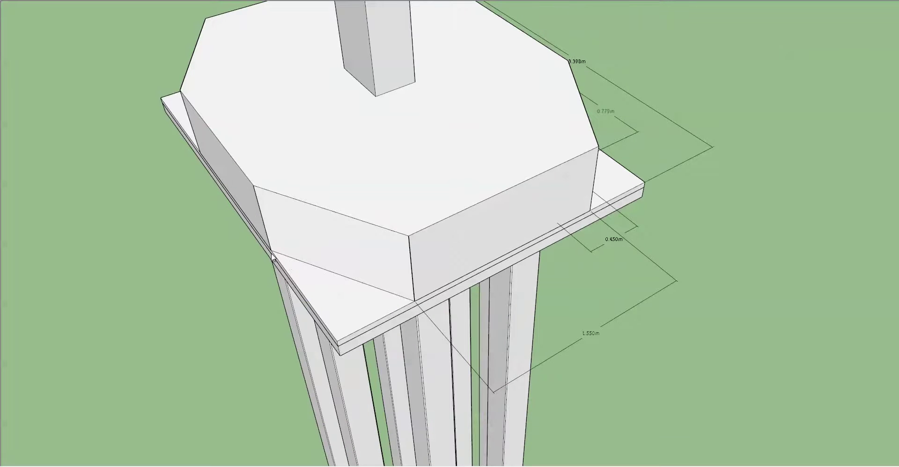